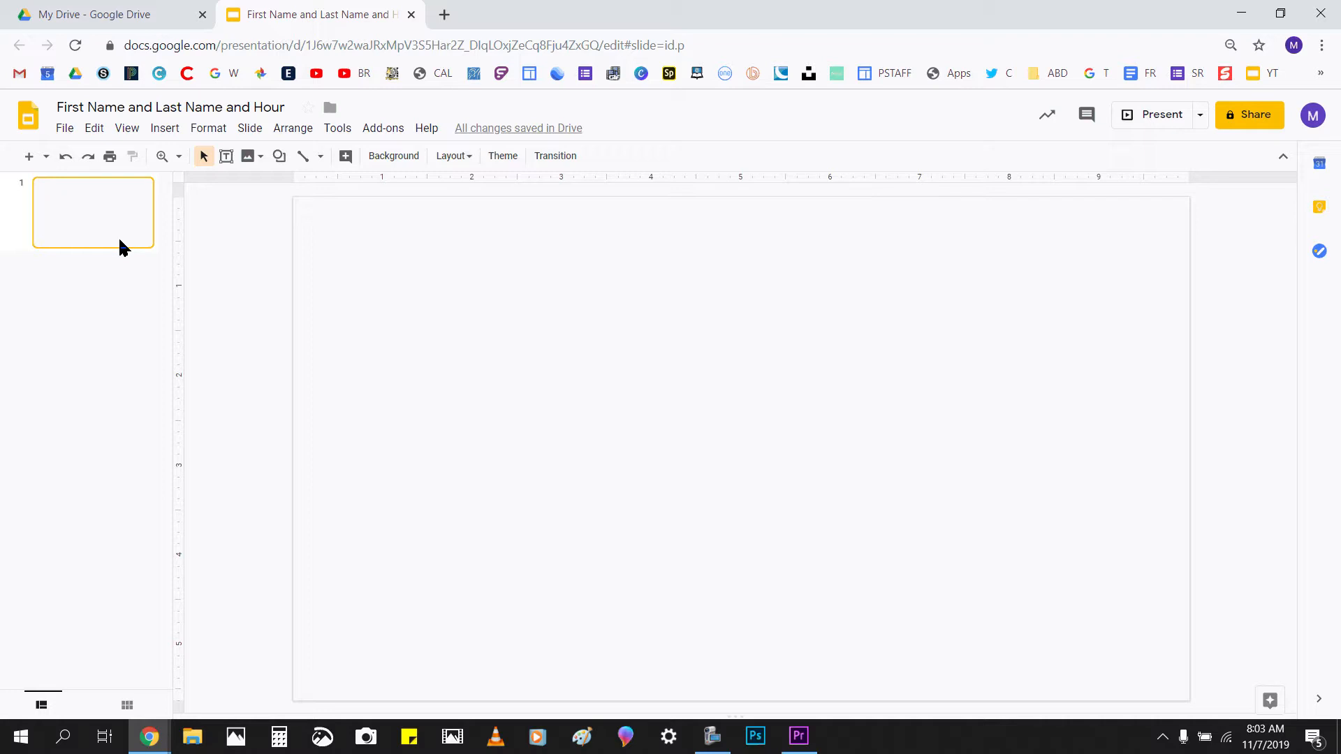
{"action": "key", "text": "ctrl+m"}
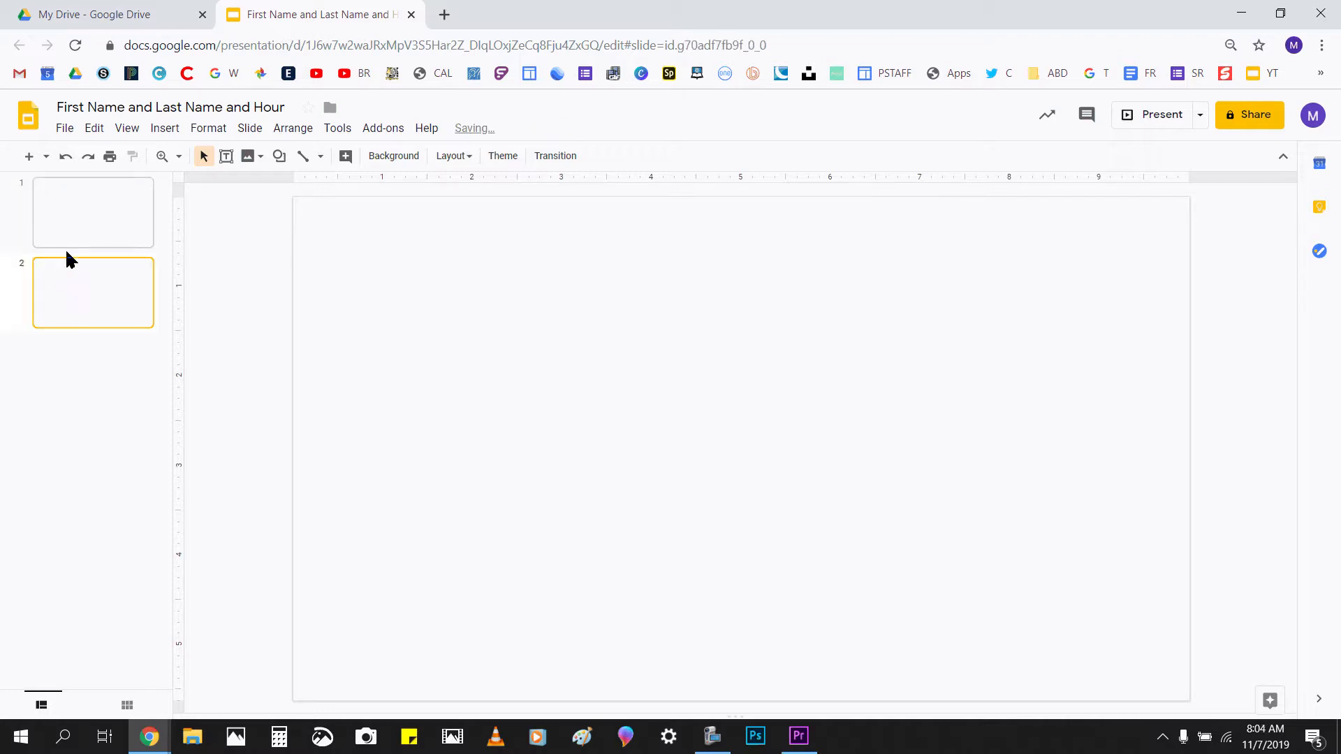
{"action": "key", "text": "ctrl+m"}
{"action": "key", "text": "ctrl+m"}
{"action": "key", "text": "Delete"}
{"action": "key", "text": "Delete"}
{"action": "key", "text": "Delete"}
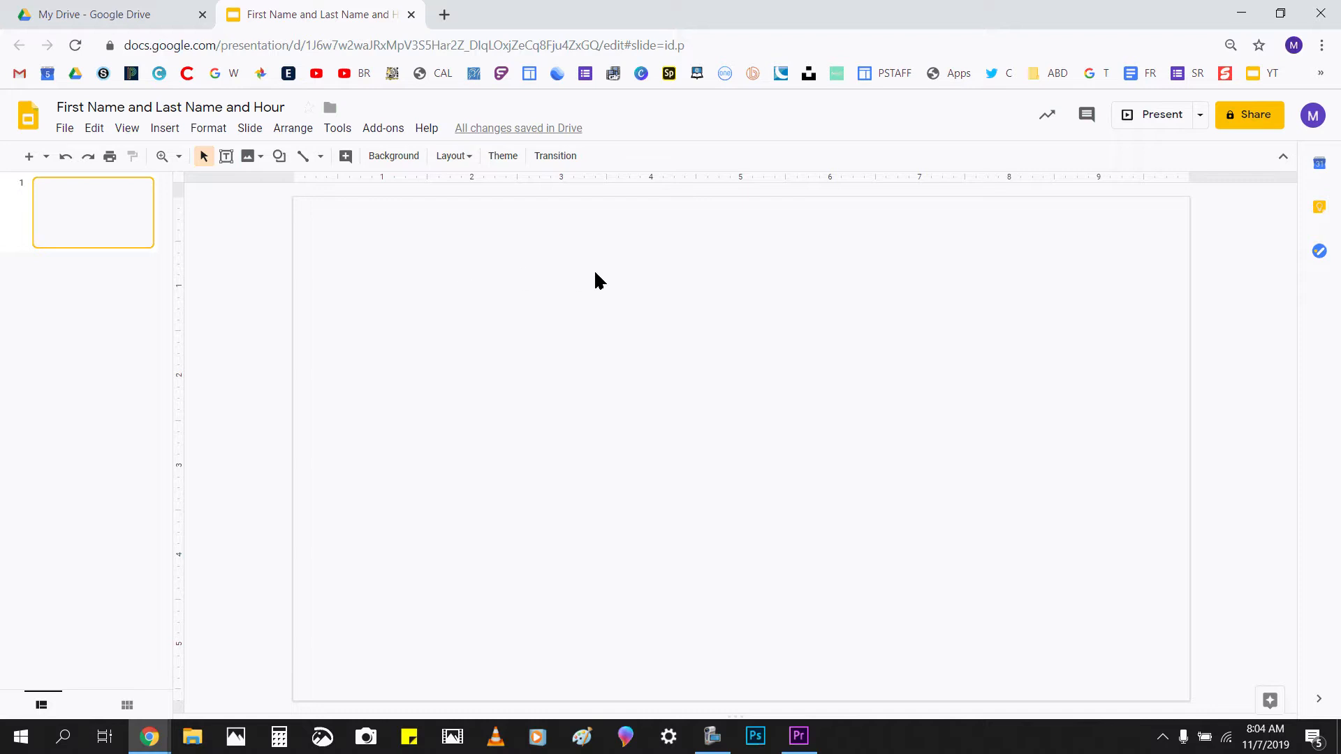
Step: Change the first slide's background to solid orange
{"action": "right_click", "coordinate": [654, 269]}
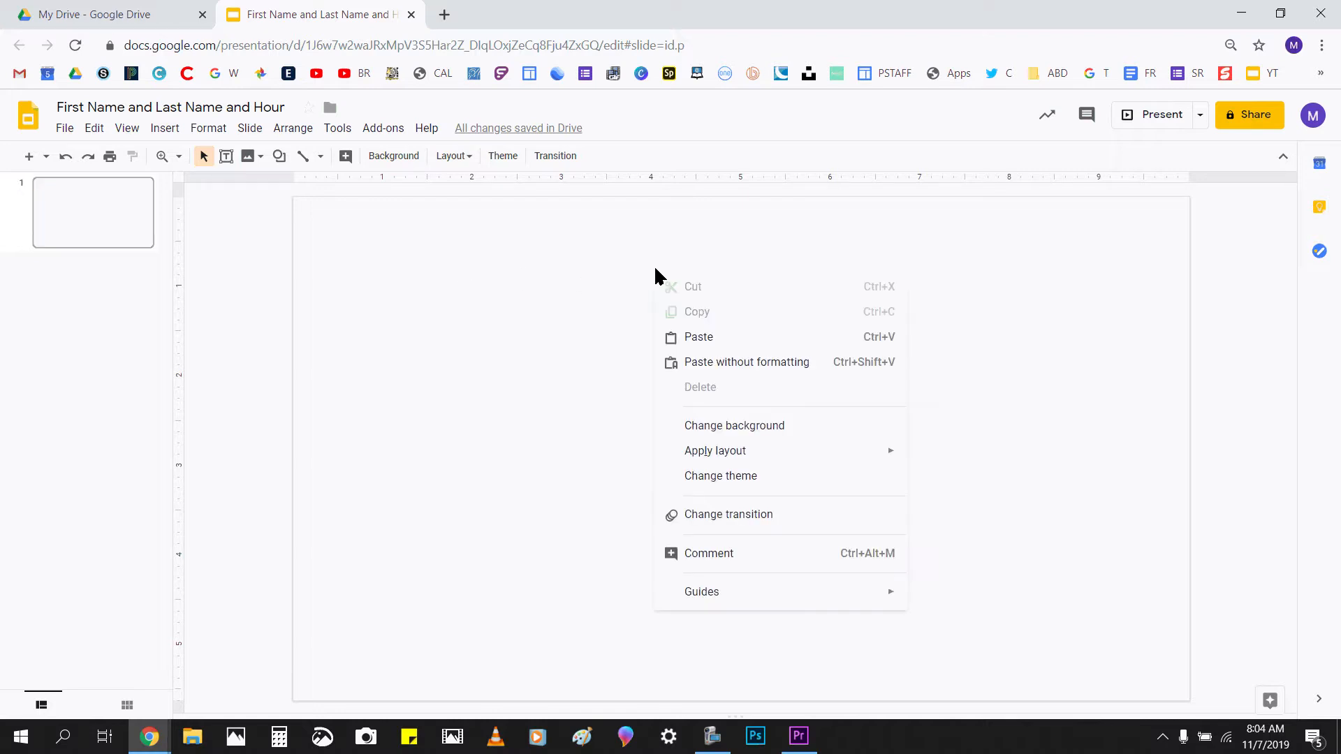
{"action": "left_click", "coordinate": [715, 426]}
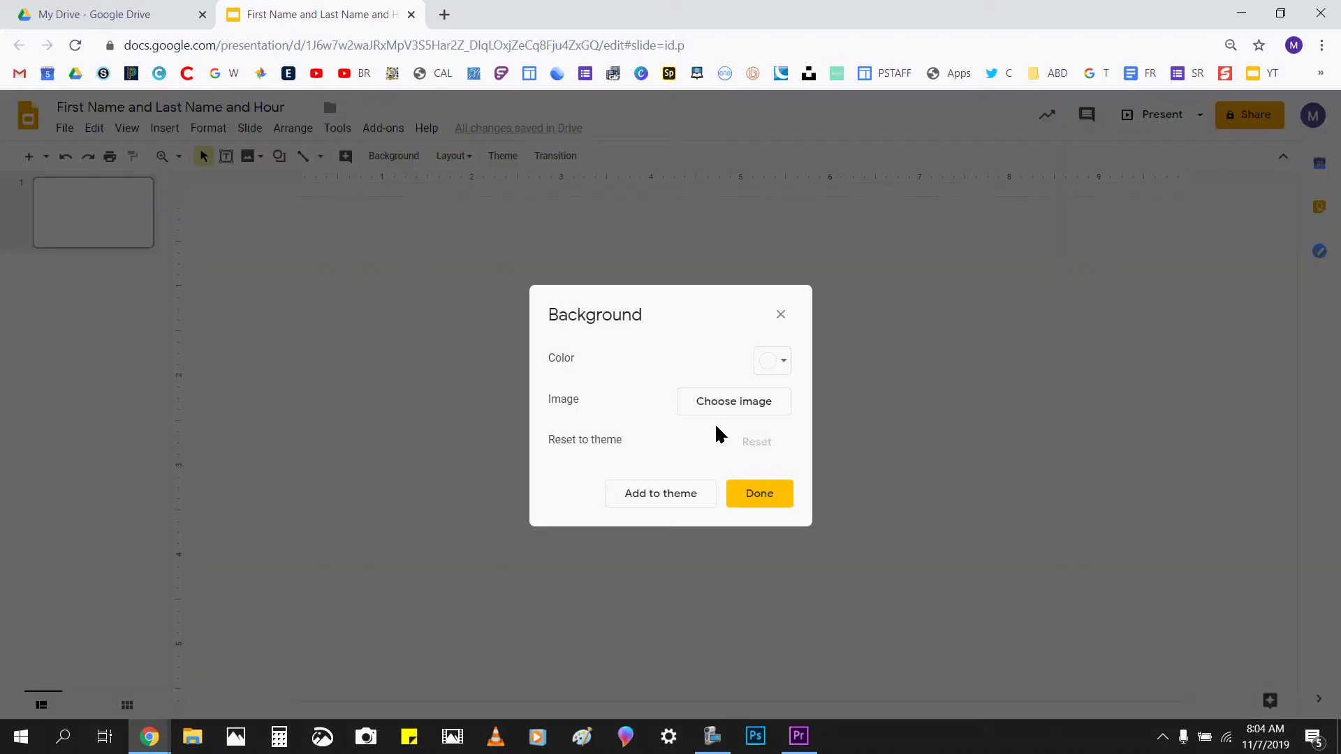
{"action": "left_click", "coordinate": [773, 362]}
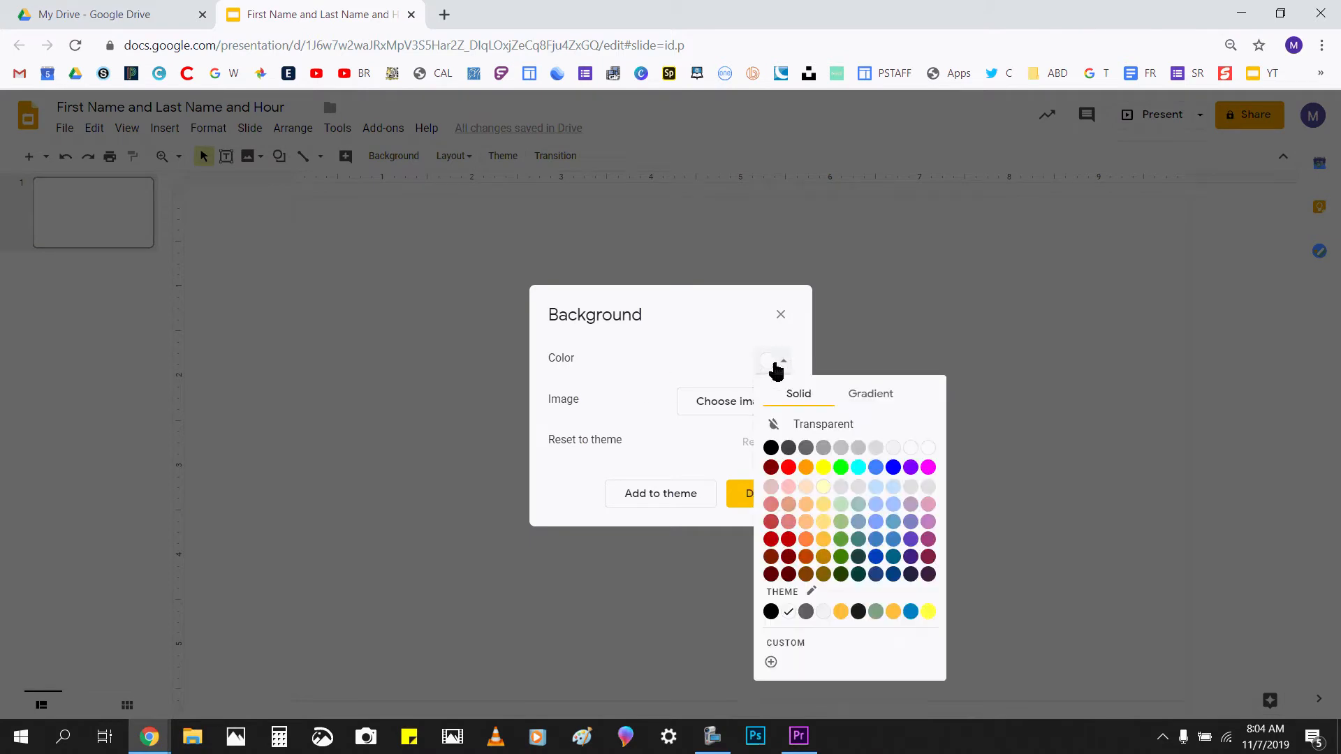
{"action": "left_click", "coordinate": [806, 468]}
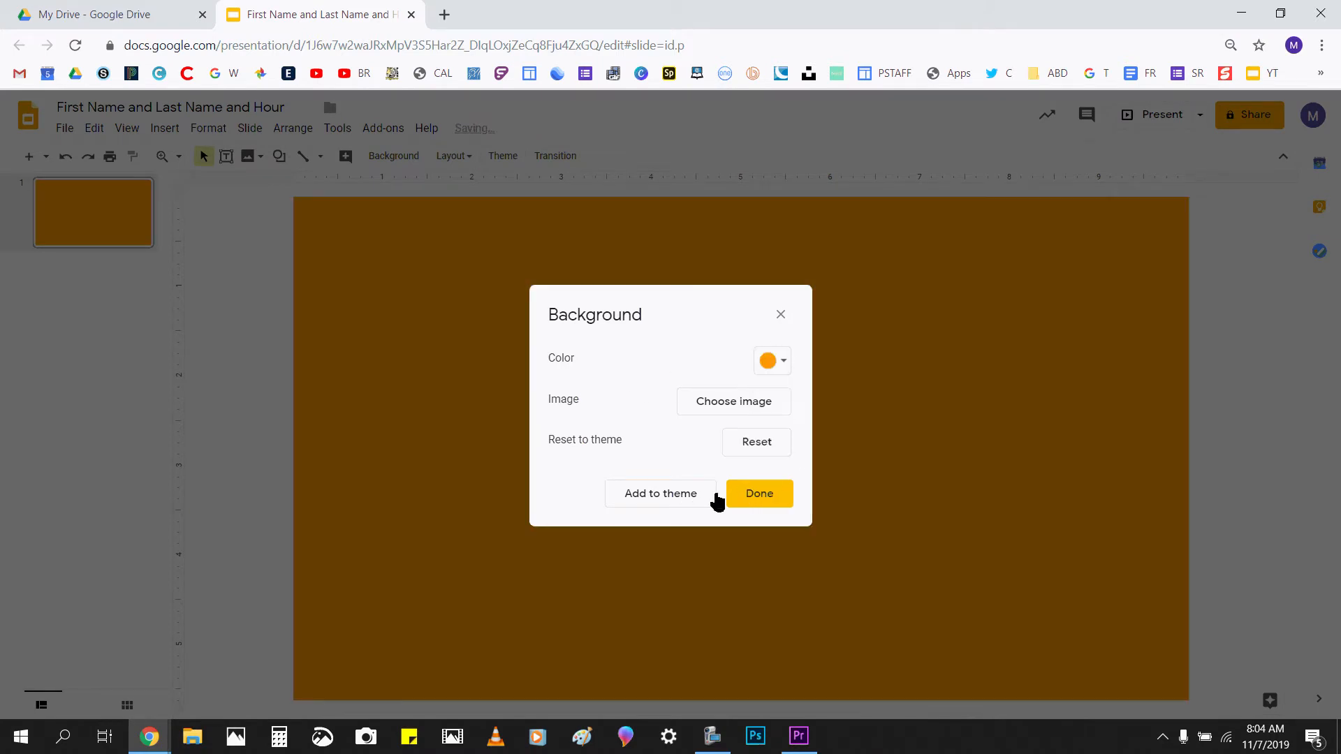
{"action": "left_click", "coordinate": [760, 495]}
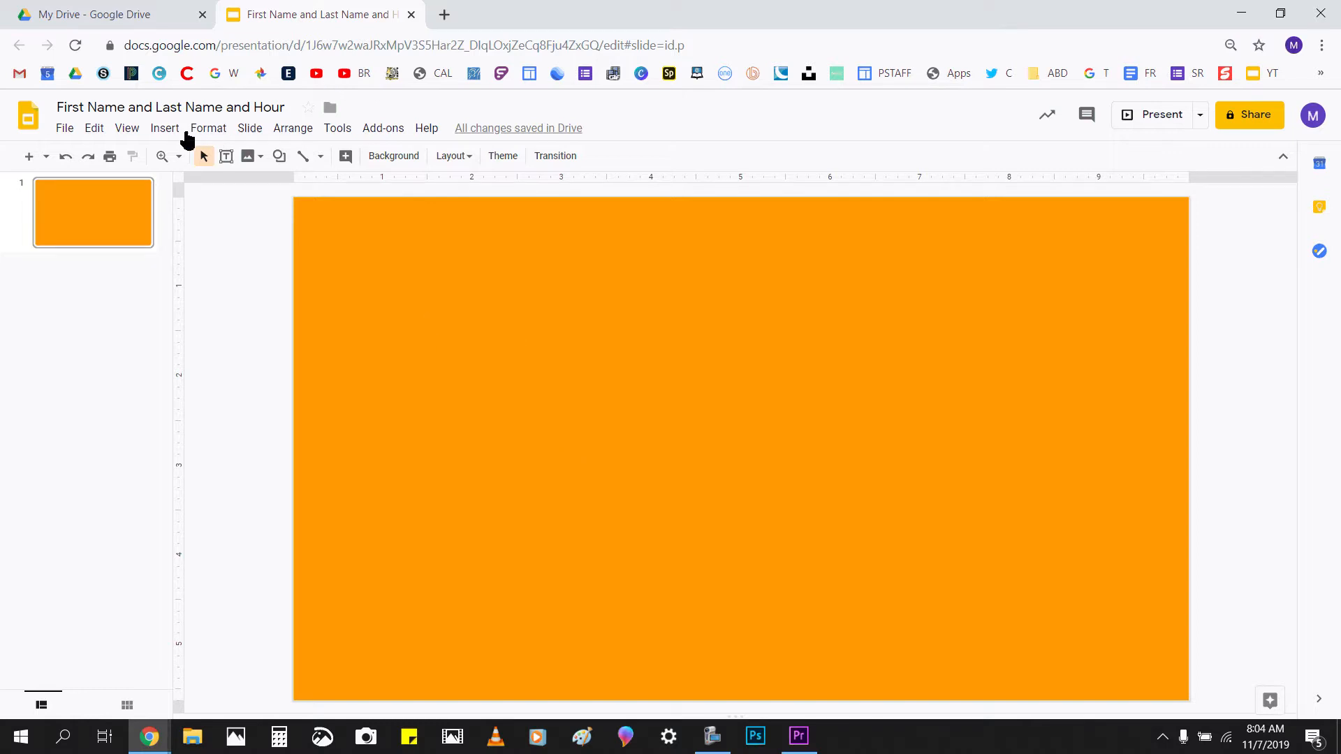
Step: Insert word art reading "First Name" on the orange slide
{"action": "left_click", "coordinate": [165, 130]}
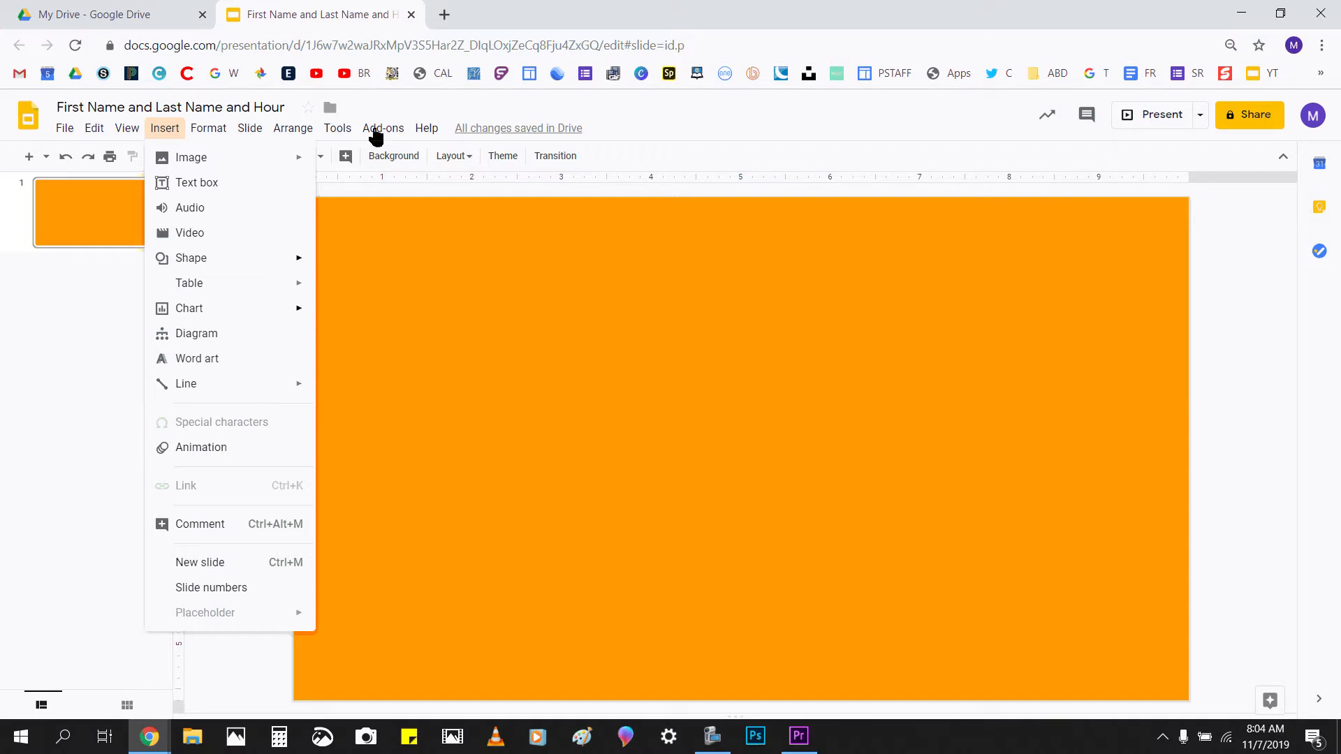
{"action": "left_click", "coordinate": [643, 95]}
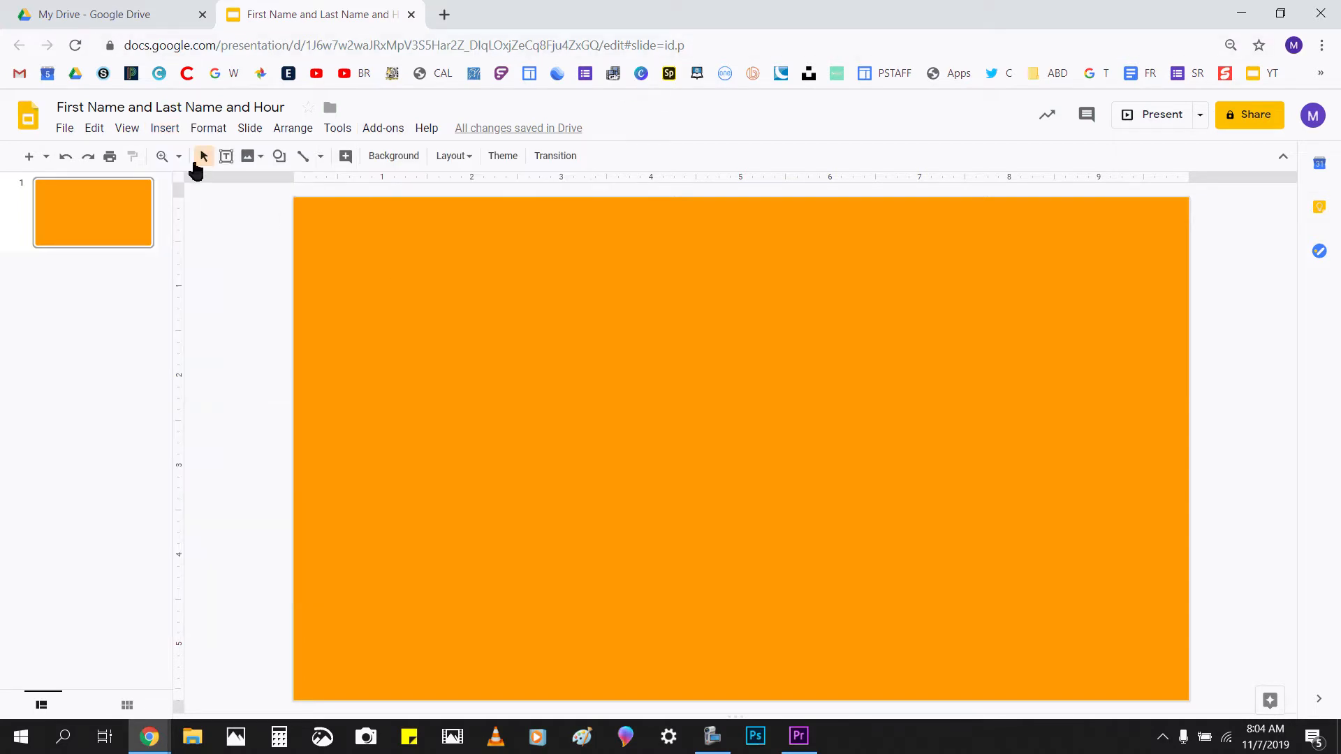
{"action": "left_click", "coordinate": [164, 128]}
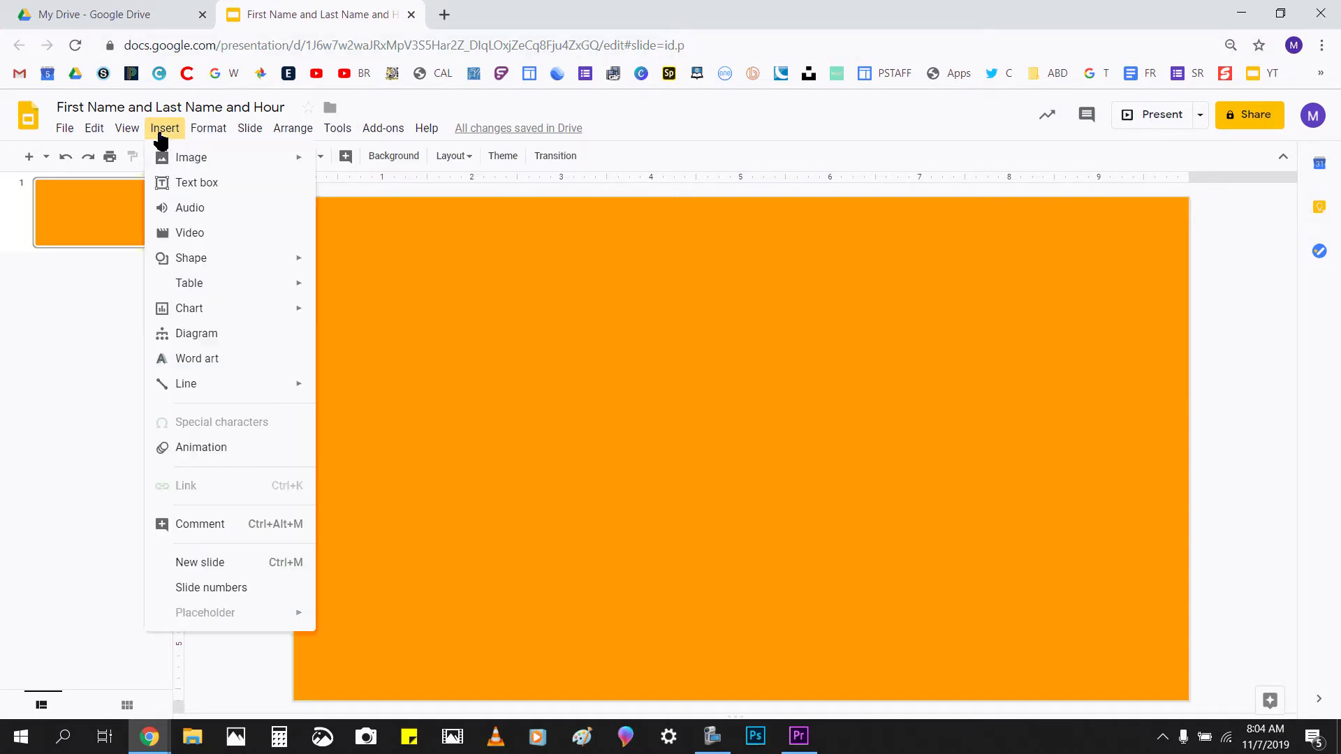
{"action": "left_click", "coordinate": [198, 359]}
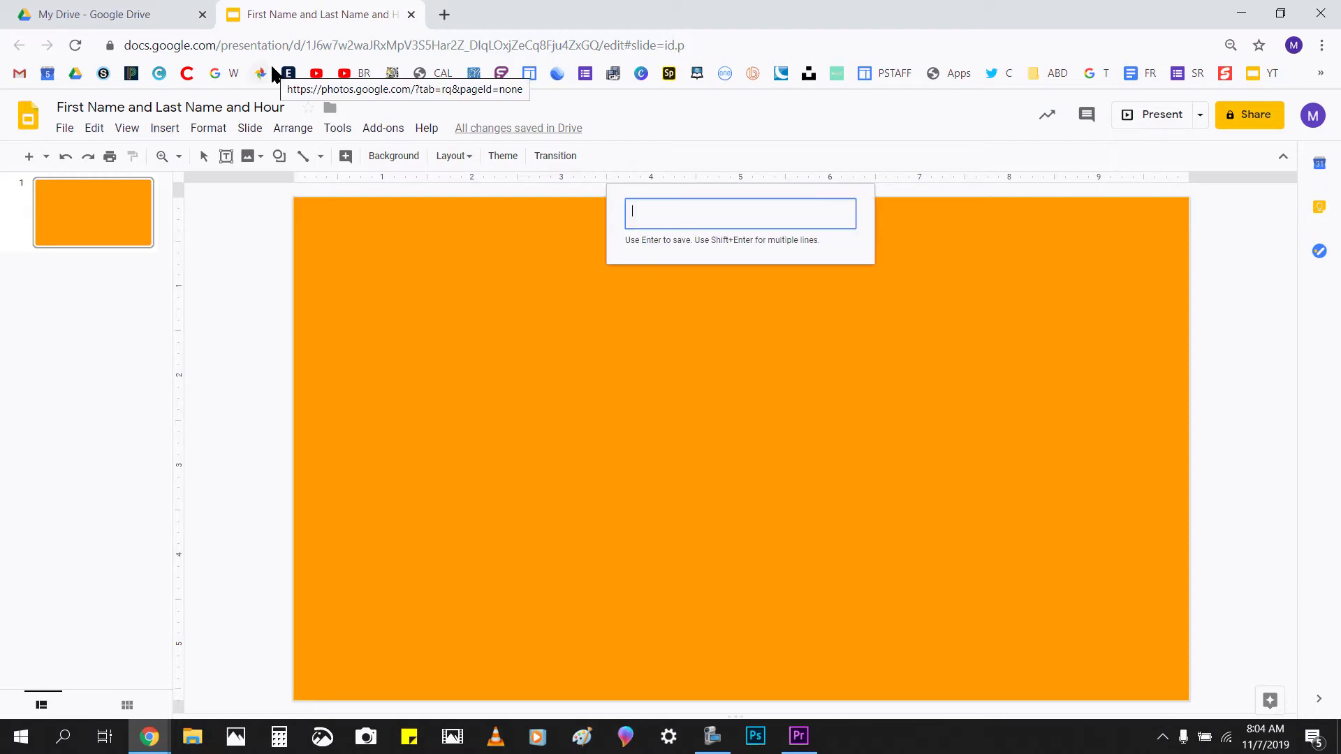
{"action": "type", "text": "F"}
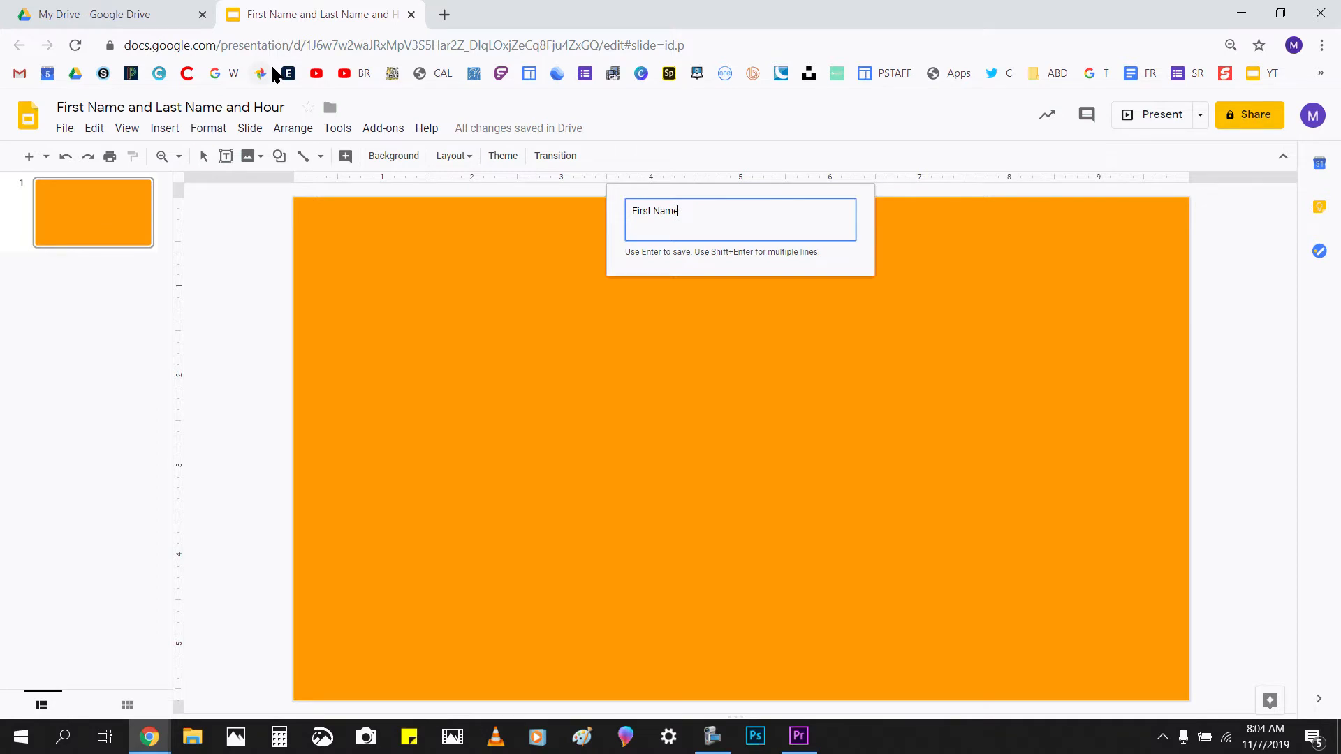
{"action": "type", "text": "irst Name"}
{"action": "key", "text": "Return"}
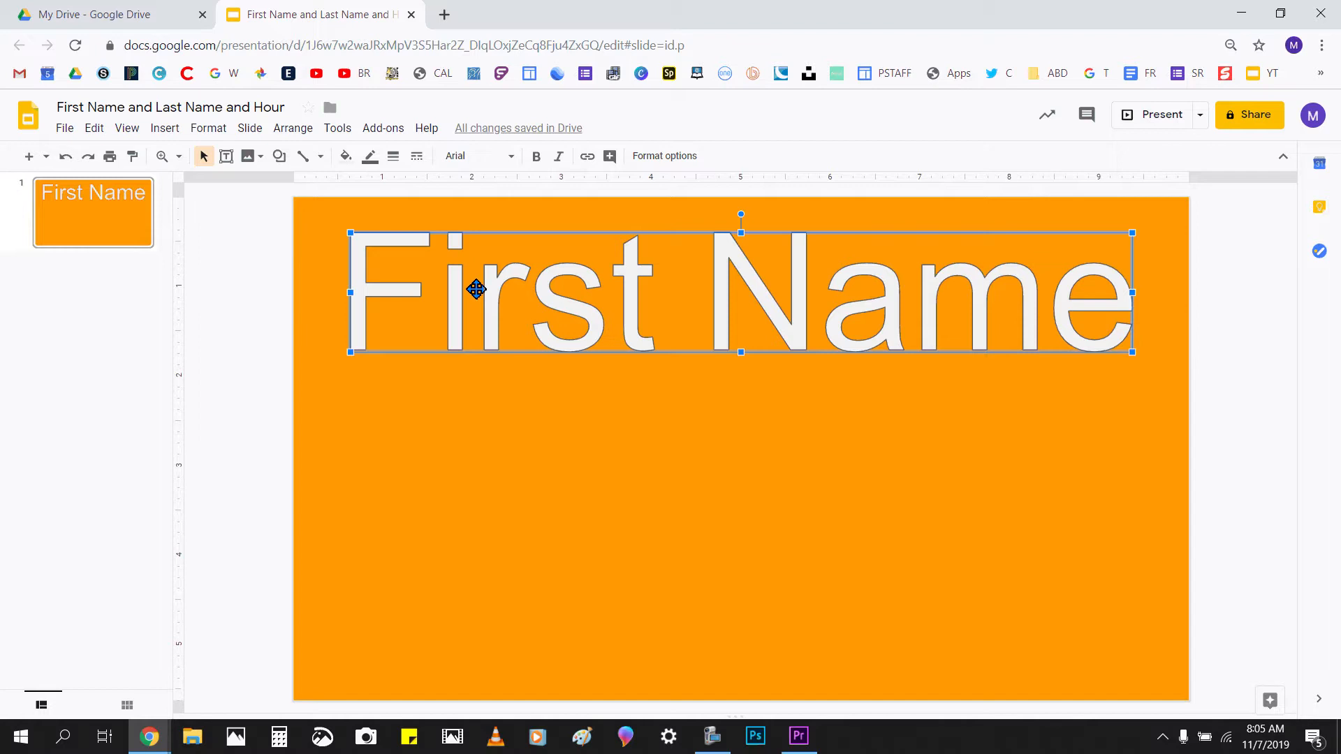
Step: Duplicate the "First Name" word art and place the copy directly below the original, aligned with it
{"action": "key", "text": "ctrl+d"}
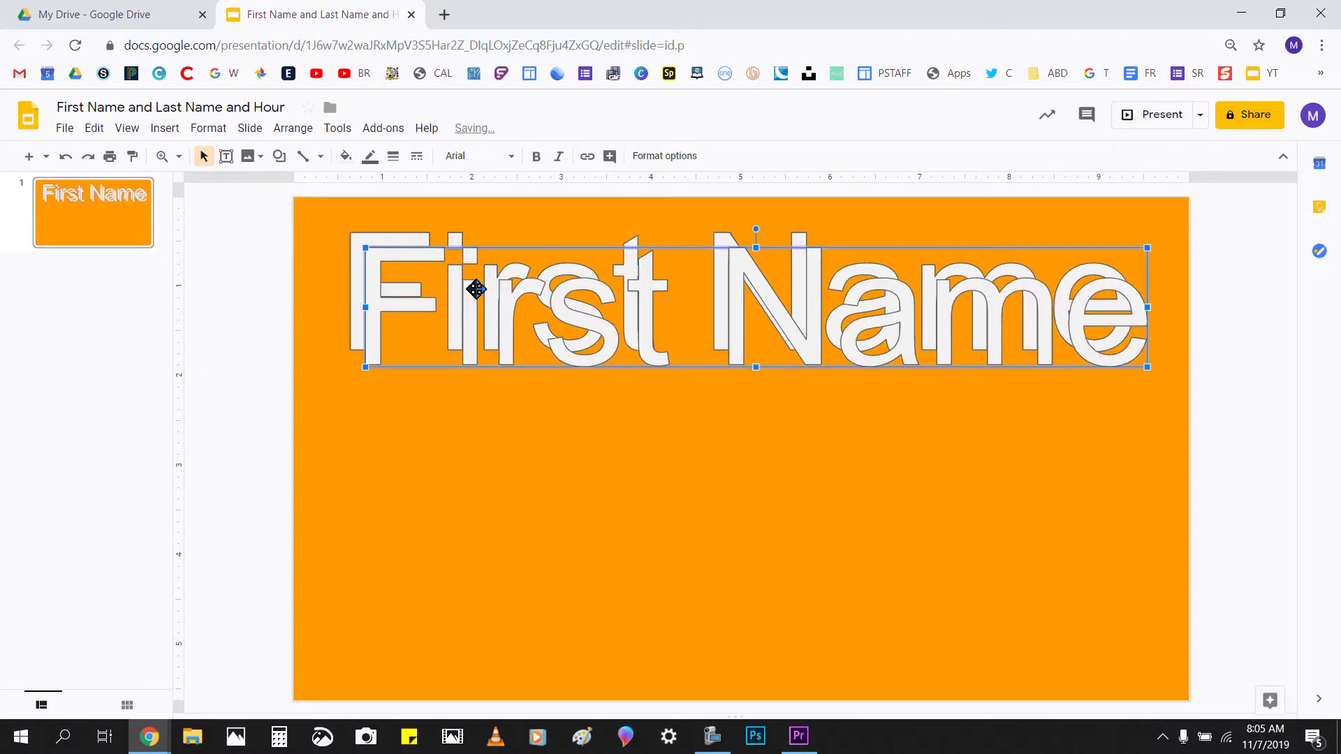
{"action": "key", "text": "Left"}
{"action": "key", "text": "Left"}
{"action": "key", "text": "Down"}
{"action": "key", "text": "Down"}
{"action": "key", "text": "Down"}
{"action": "key", "text": "Down"}
{"action": "key", "text": "Down"}
{"action": "key", "text": "Down"}
{"action": "key", "text": "Down"}
{"action": "key", "text": "Down"}
{"action": "key", "text": "Down"}
{"action": "key", "text": "Down"}
{"action": "key", "text": "Down"}
{"action": "key", "text": "Down"}
{"action": "key", "text": "Down"}
{"action": "key", "text": "Down"}
{"action": "key", "text": "Down"}
{"action": "key", "text": "Down"}
{"action": "key", "text": "Down"}
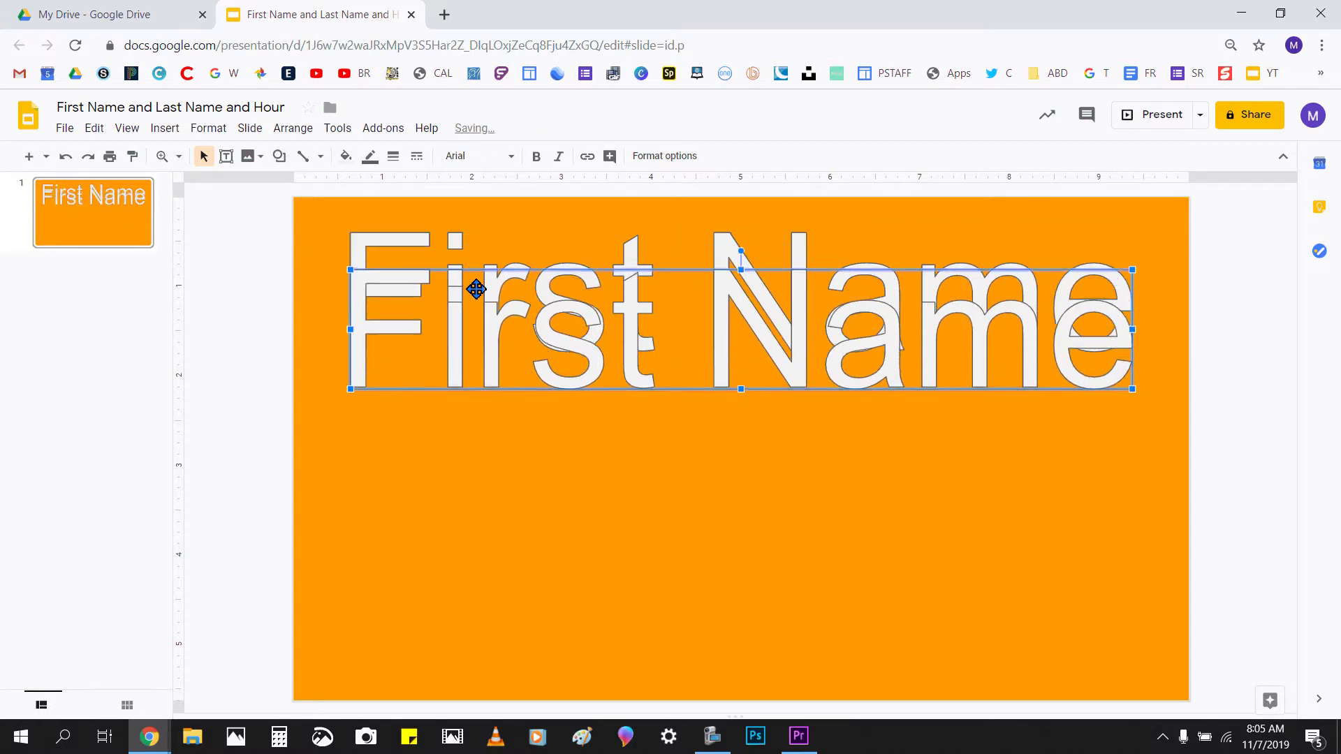
{"action": "key", "text": "Down"}
{"action": "key", "text": "Down"}
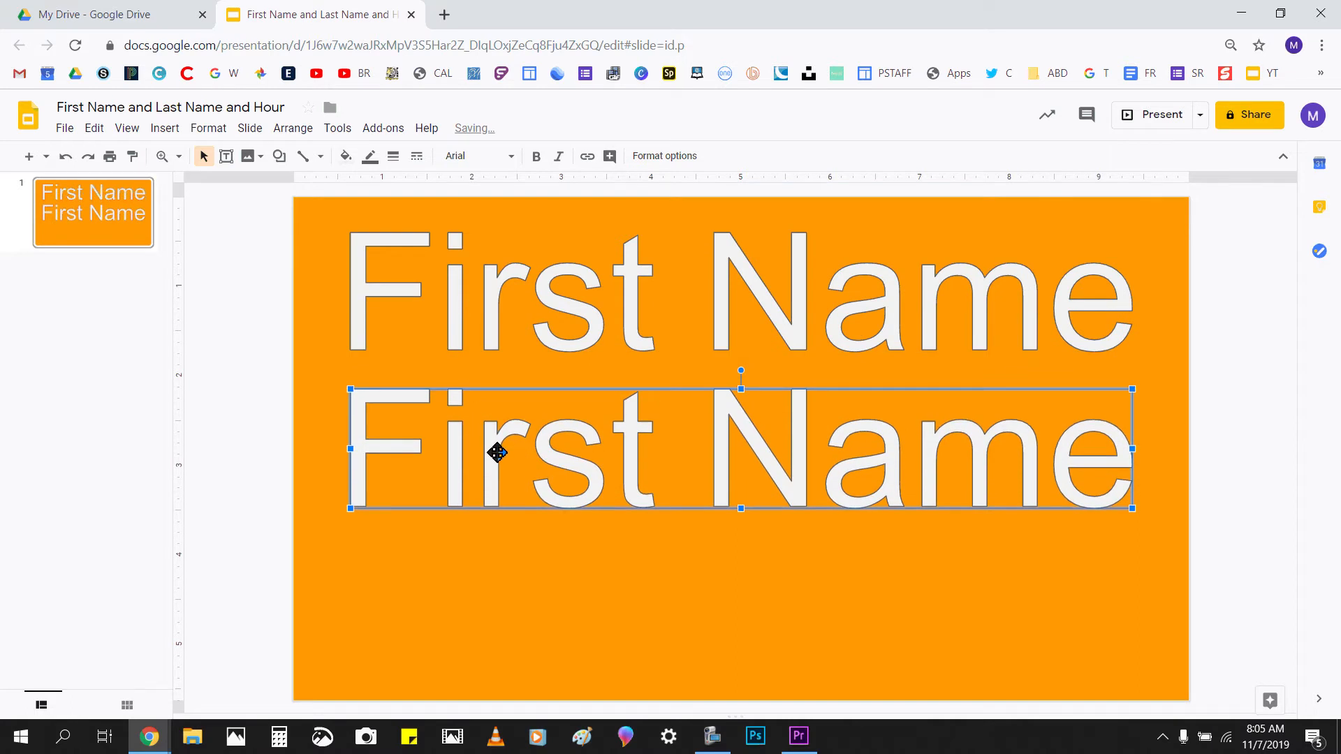
Step: Change the lower word art's text to "Last Name"
{"action": "double_click", "coordinate": [493, 460]}
{"action": "key", "text": "Right"}
{"action": "key", "text": "Left"}
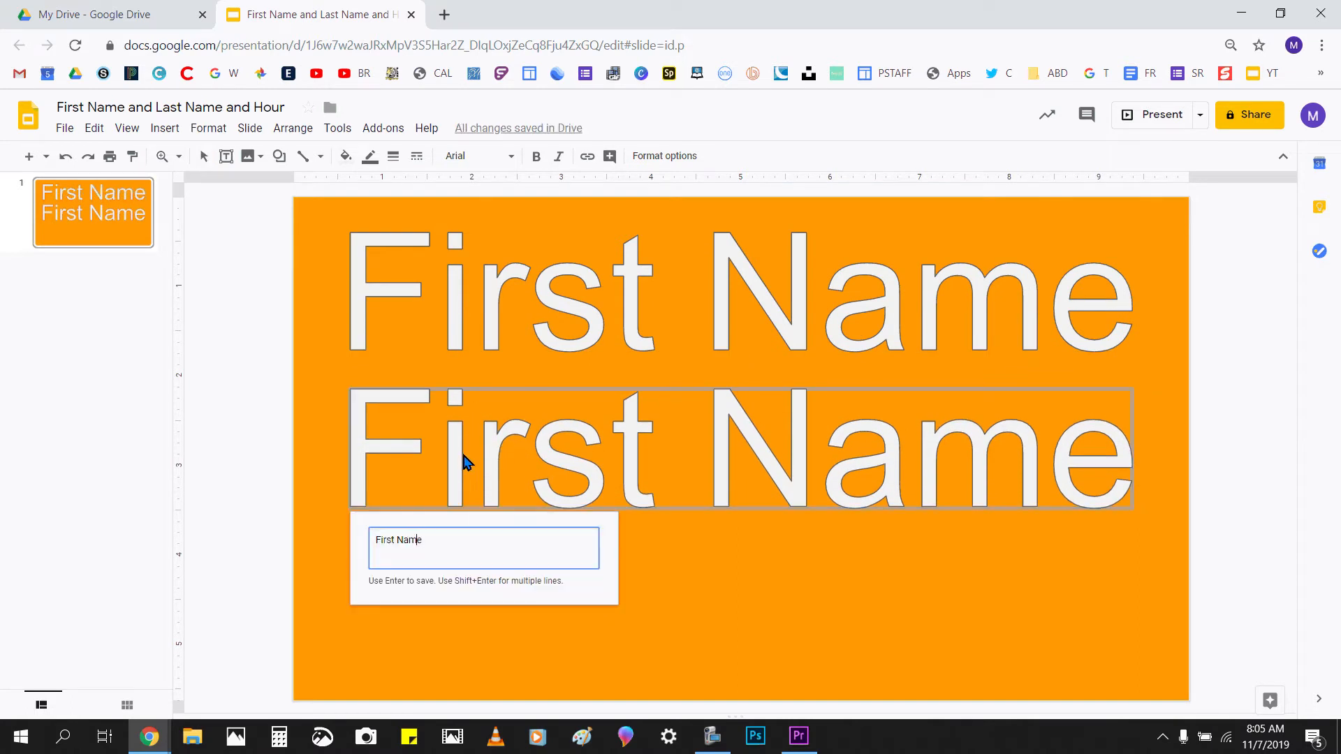
{"action": "key", "text": "BackSpace"}
{"action": "key", "text": "BackSpace"}
{"action": "key", "text": "BackSpace"}
{"action": "type", "text": "La"}
{"action": "key", "text": "Return"}
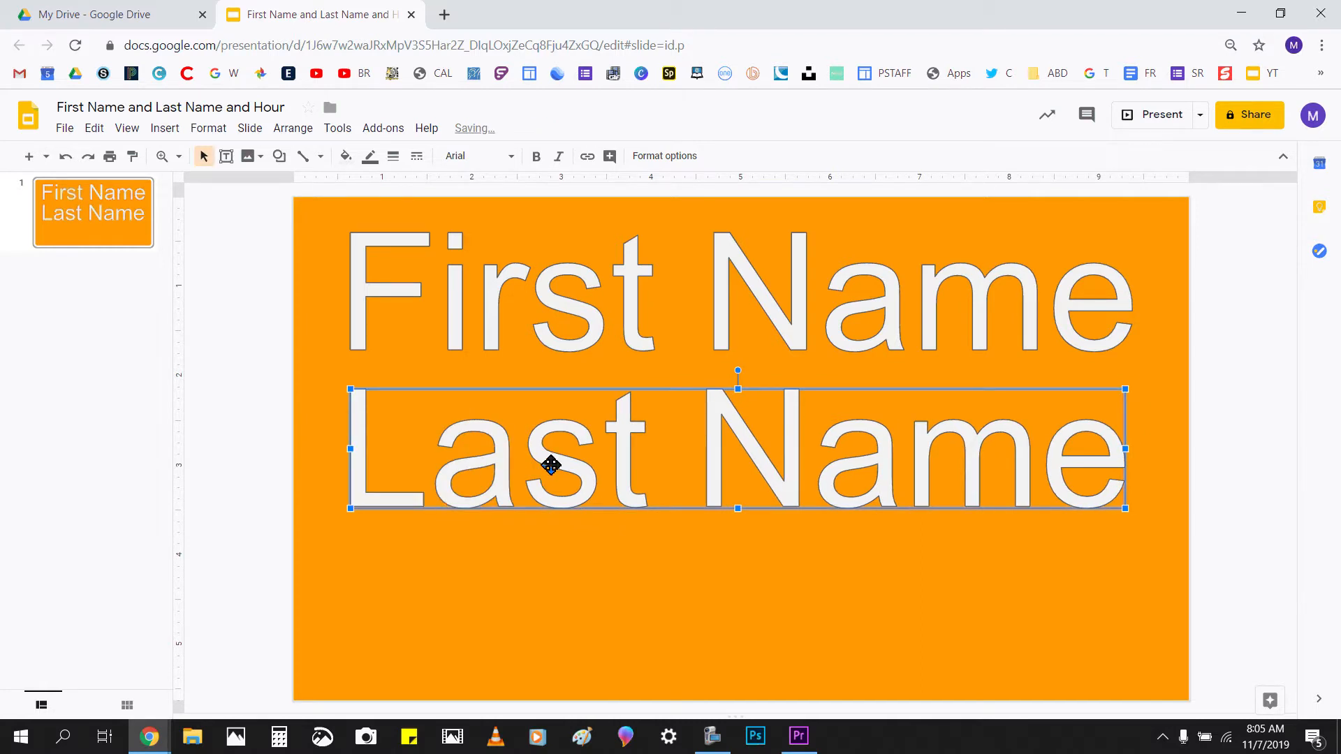
Step: Nudge the "Last Name" word art slightly to the right beneath "First Name"
{"action": "key", "text": "Right"}
{"action": "key", "text": "Right"}
{"action": "key", "text": "Right"}
{"action": "key", "text": "Right"}
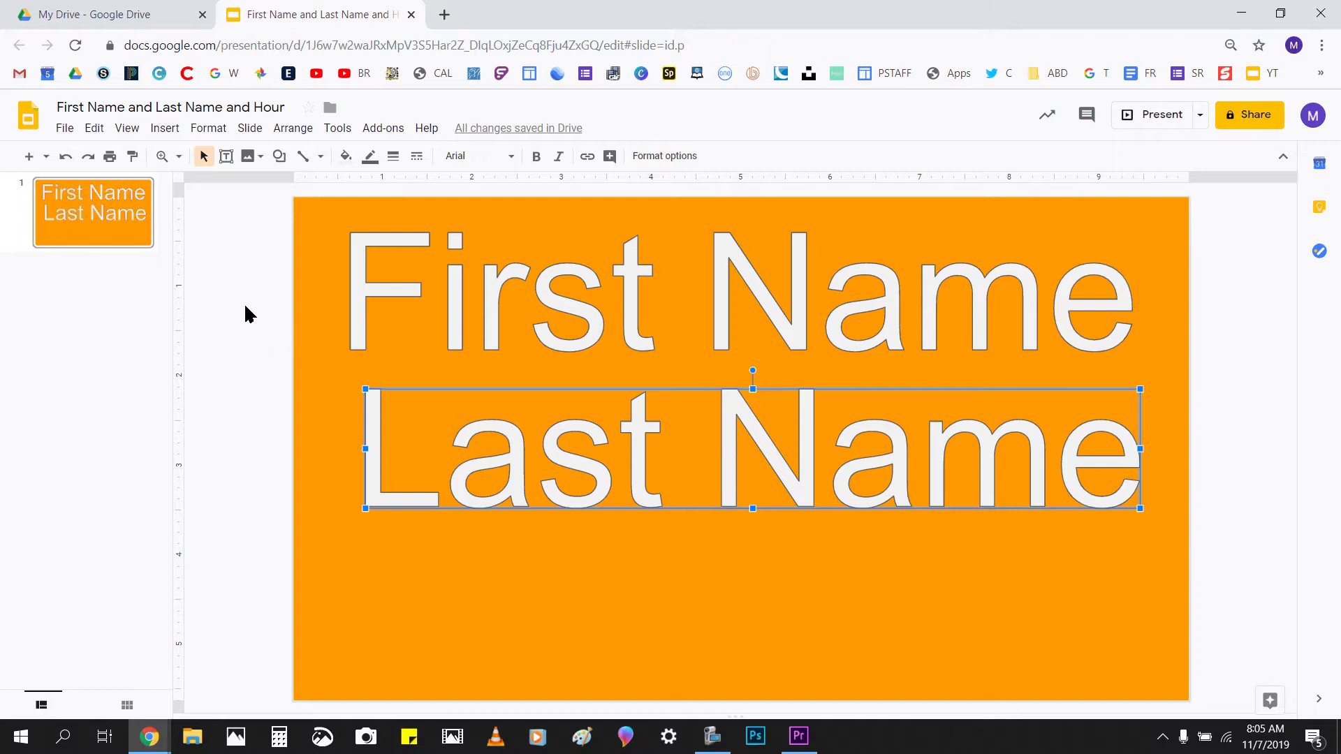
Step: Add a new slide with the Blank layout after the name slide
{"action": "left_click", "coordinate": [88, 244]}
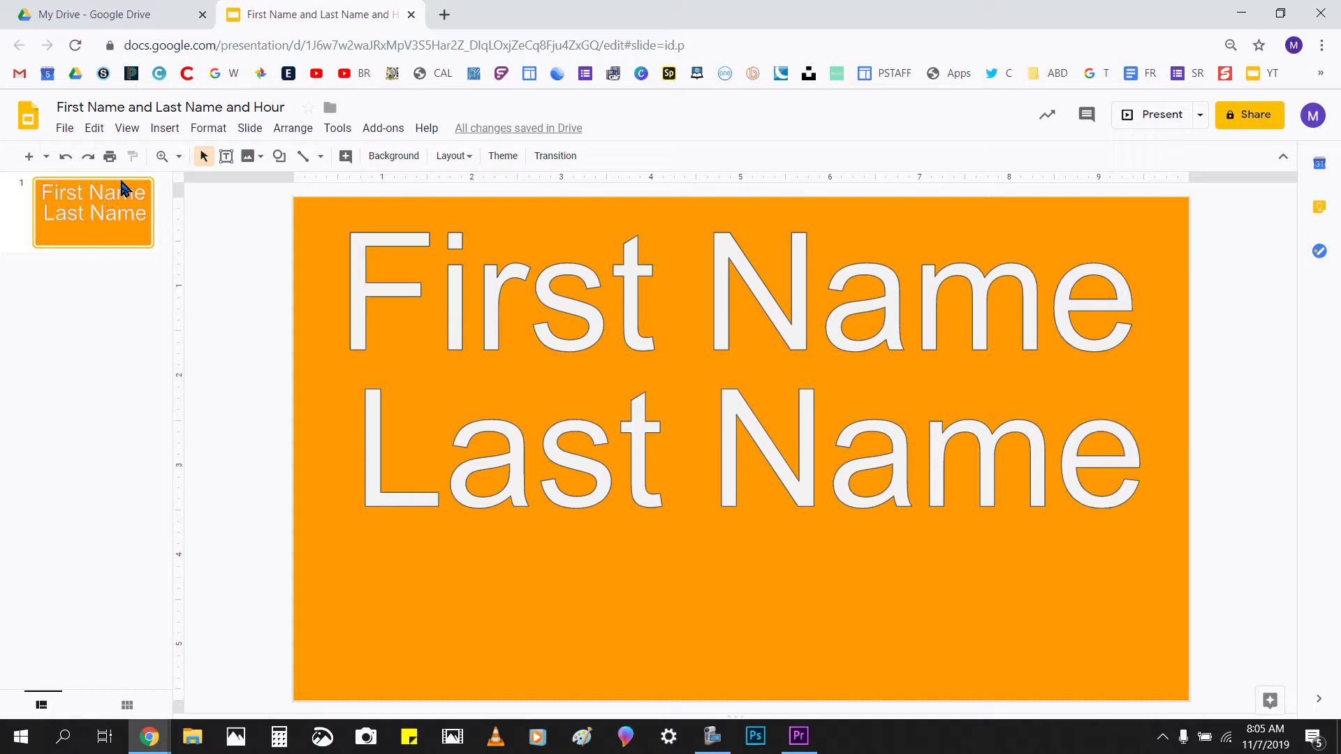
{"action": "left_click", "coordinate": [47, 157]}
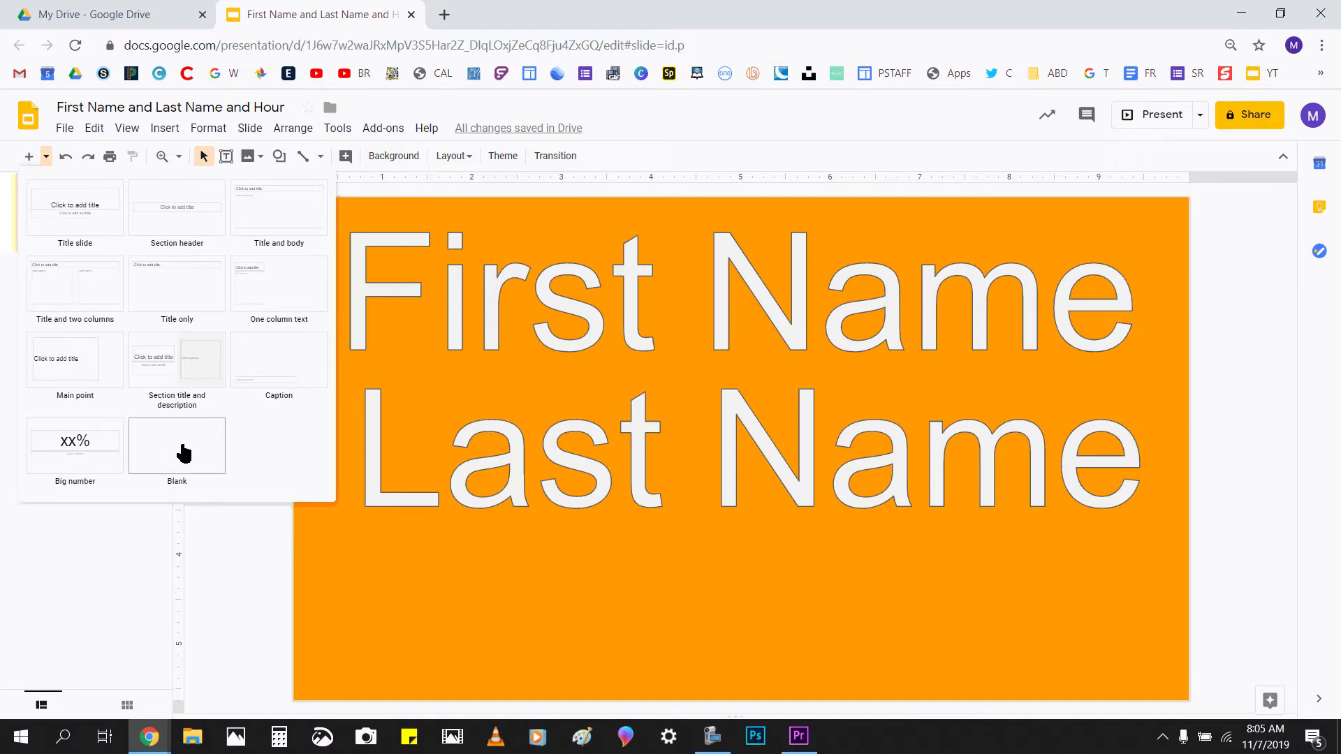
{"action": "left_click", "coordinate": [160, 448]}
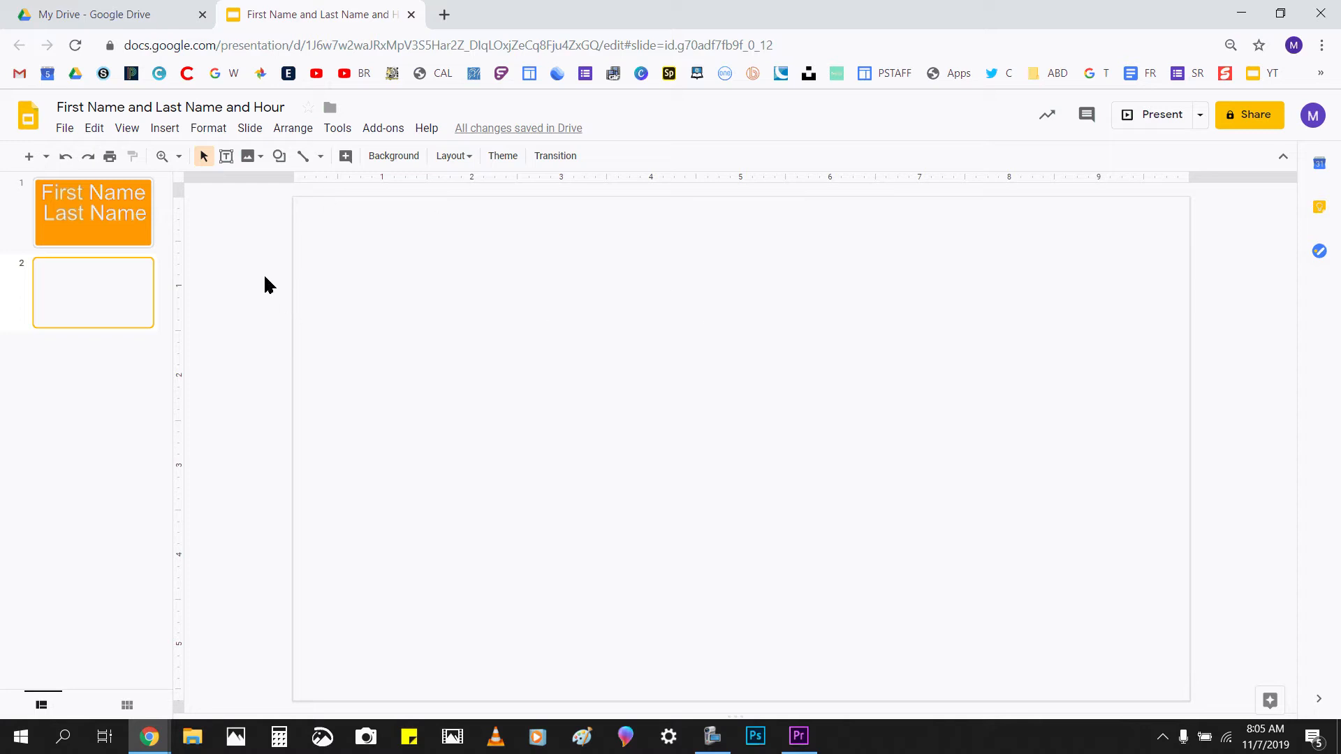
Step: Upload the landscape painting photo from the computer onto the blank second slide
{"action": "left_click", "coordinate": [261, 158]}
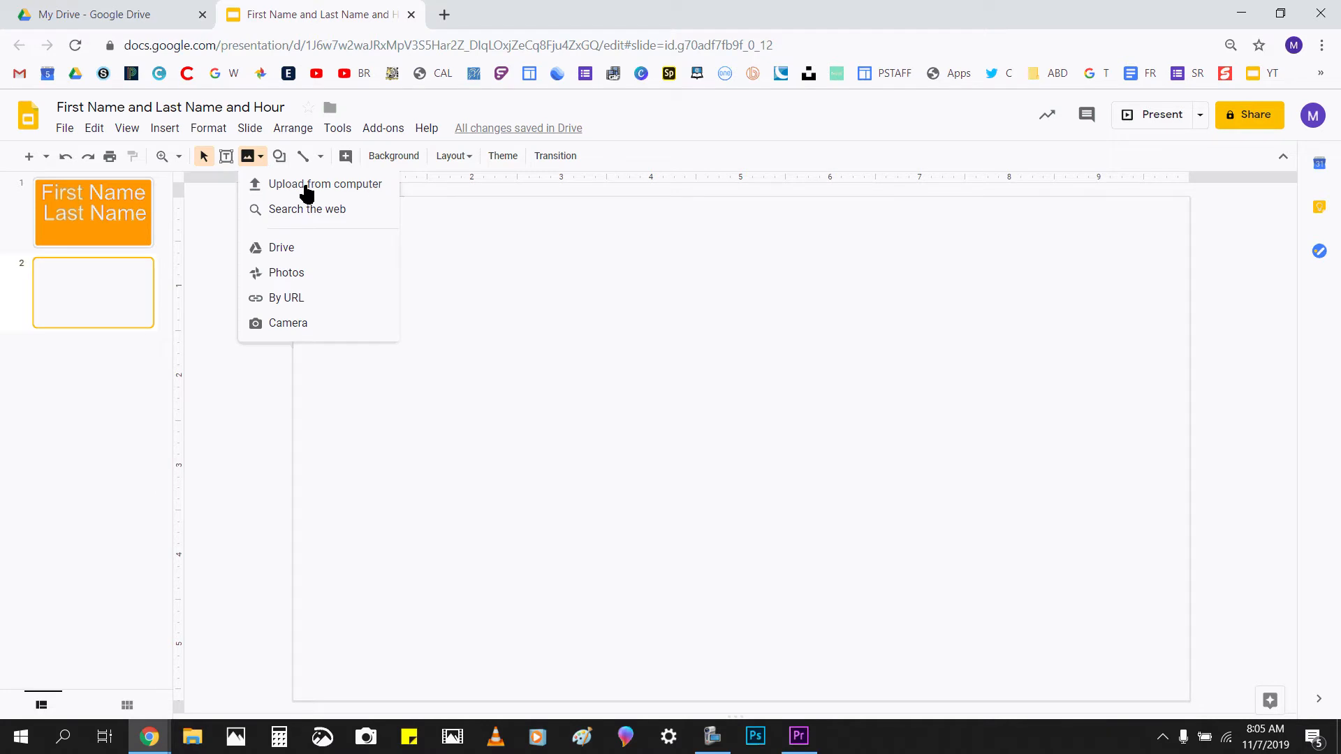
{"action": "left_click", "coordinate": [344, 185]}
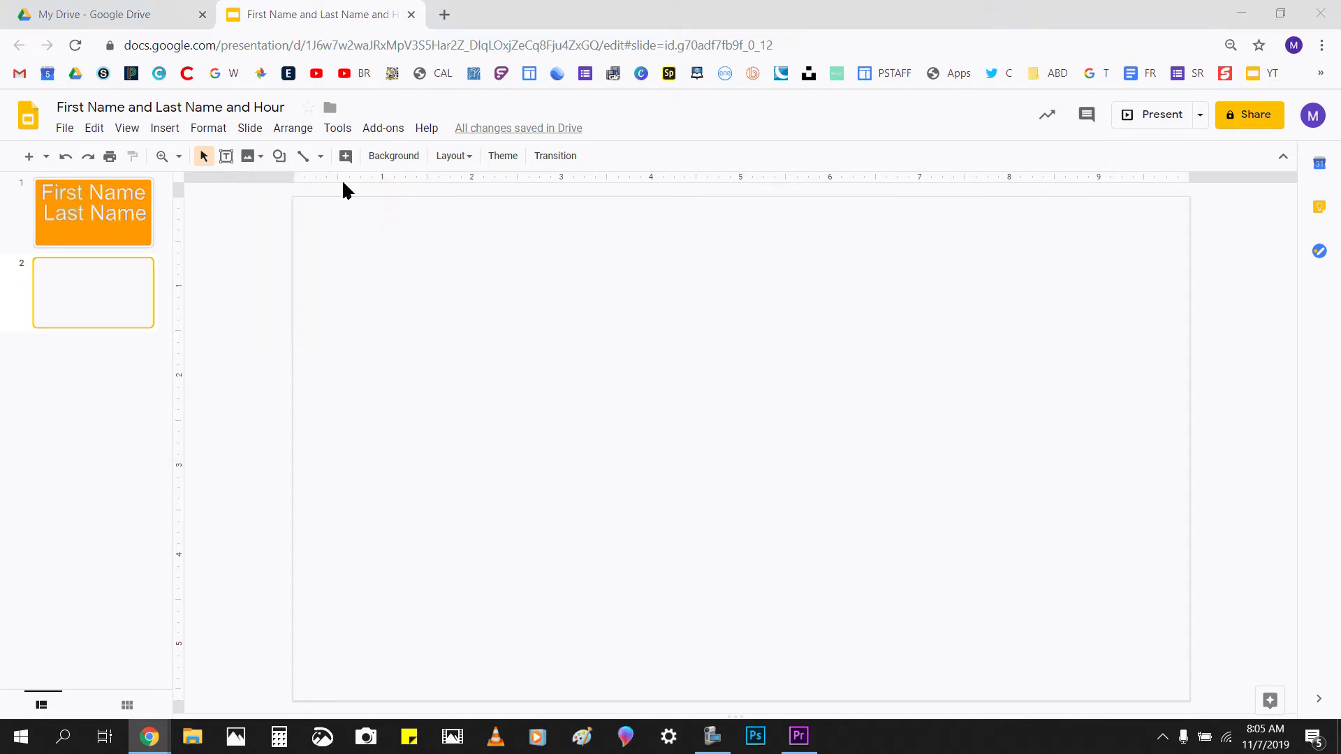
{"action": "left_click_drag", "start_coordinate": [860, 168], "coordinate": [858, 349]}
{"action": "double_click", "coordinate": [551, 311]}
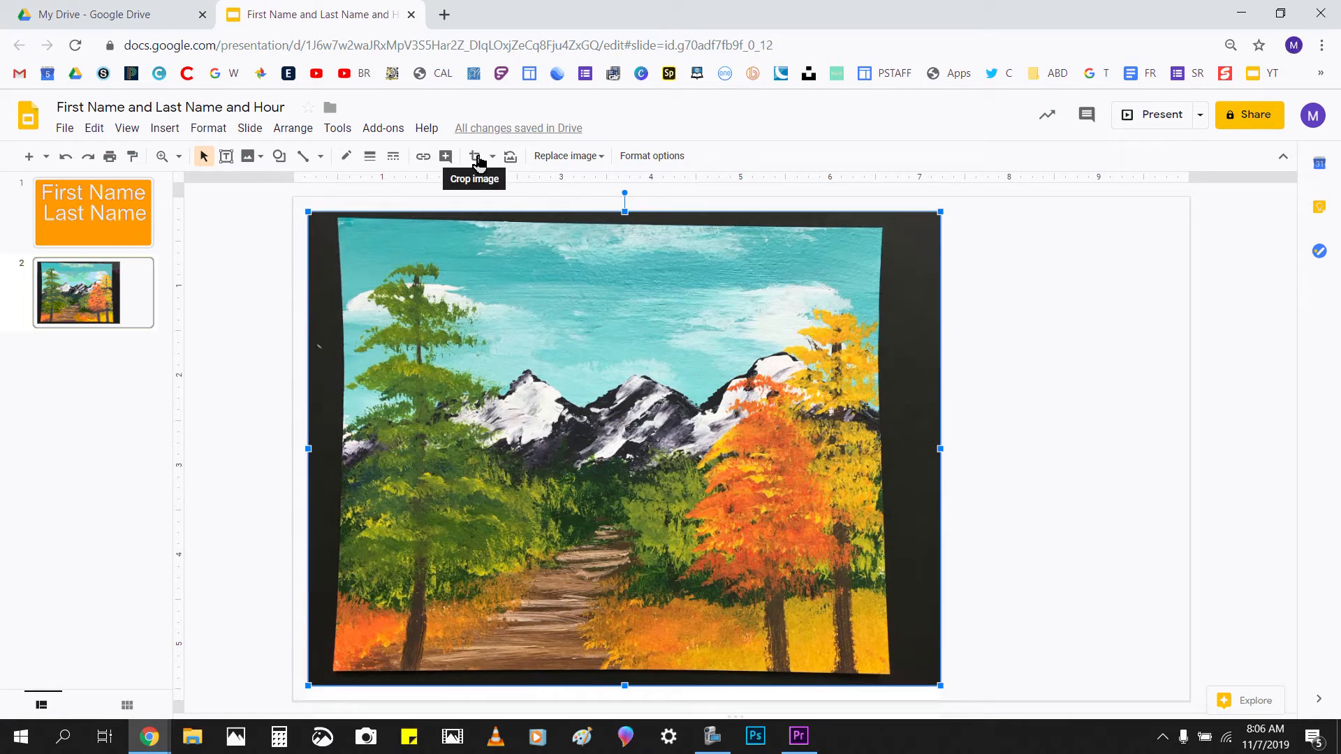
Step: Crop the painting photo on all sides to remove the black backdrop and uneven paper edges
{"action": "double_click", "coordinate": [590, 307]}
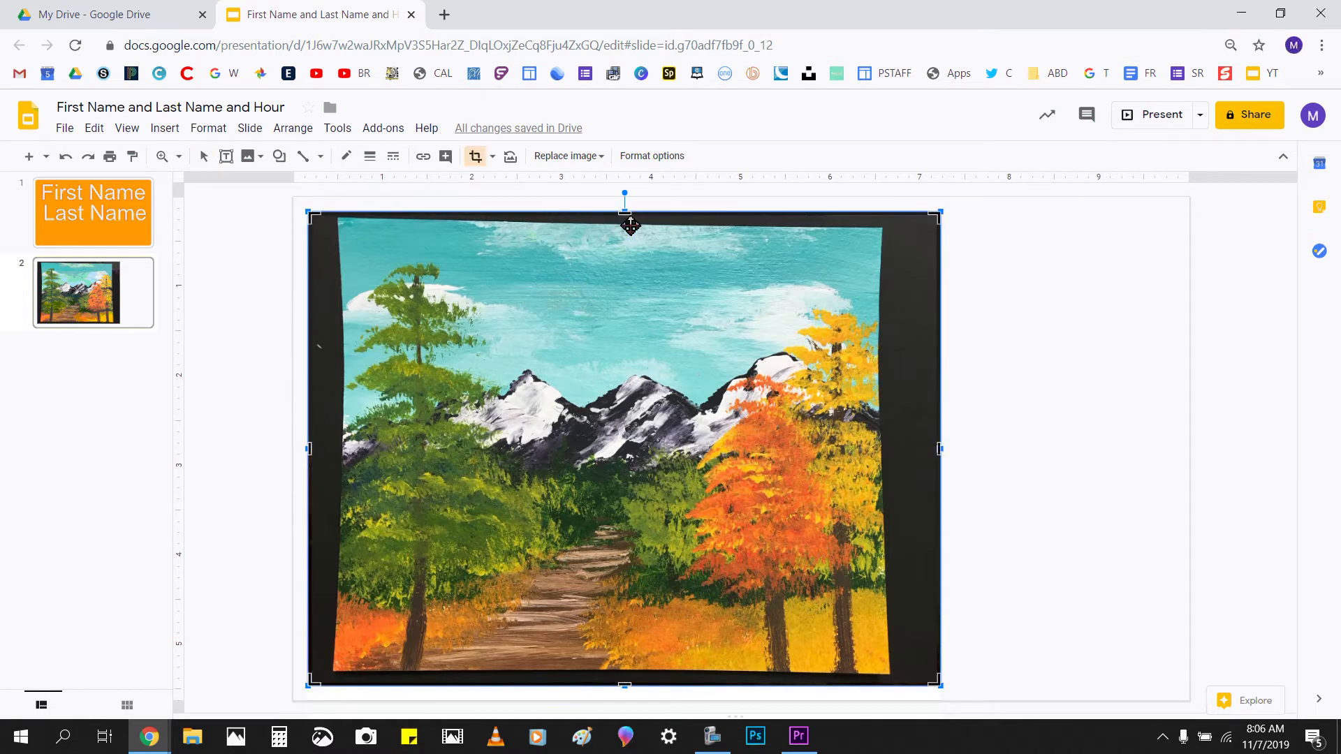
{"action": "left_click", "coordinate": [220, 256]}
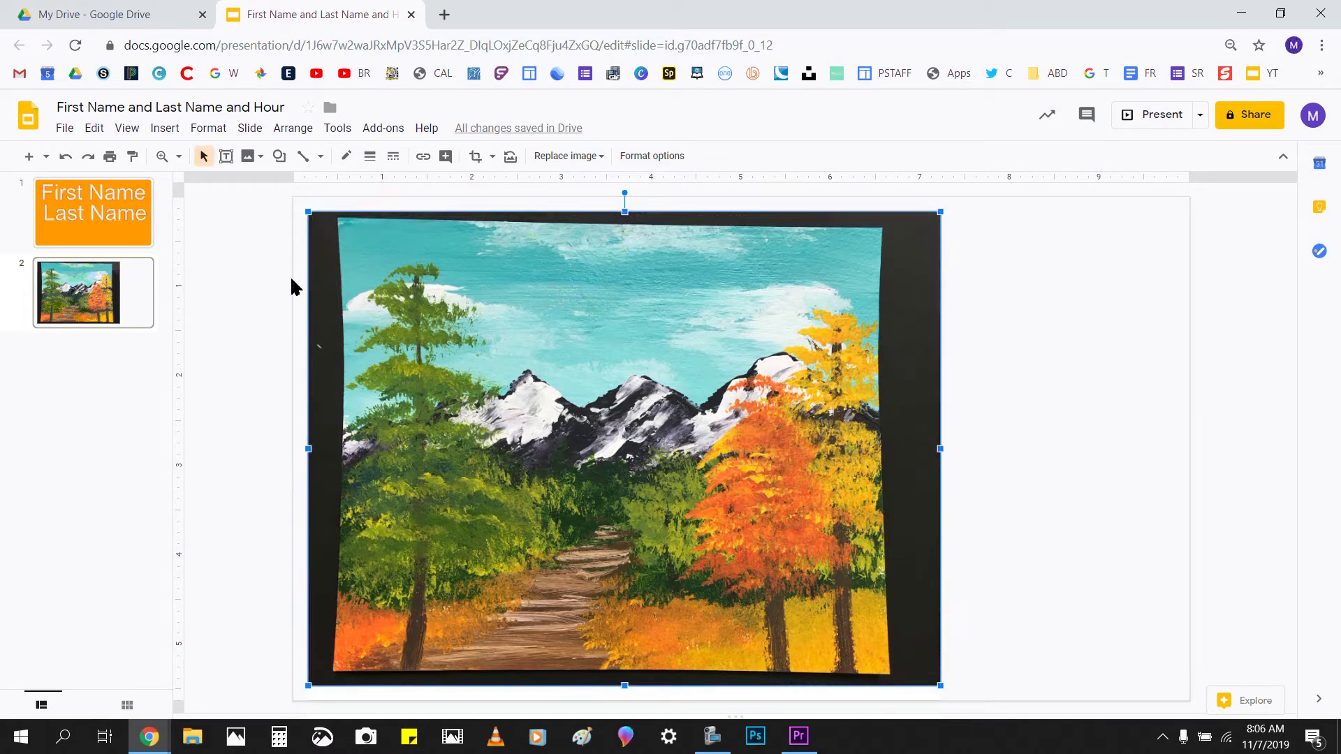
{"action": "double_click", "coordinate": [625, 246]}
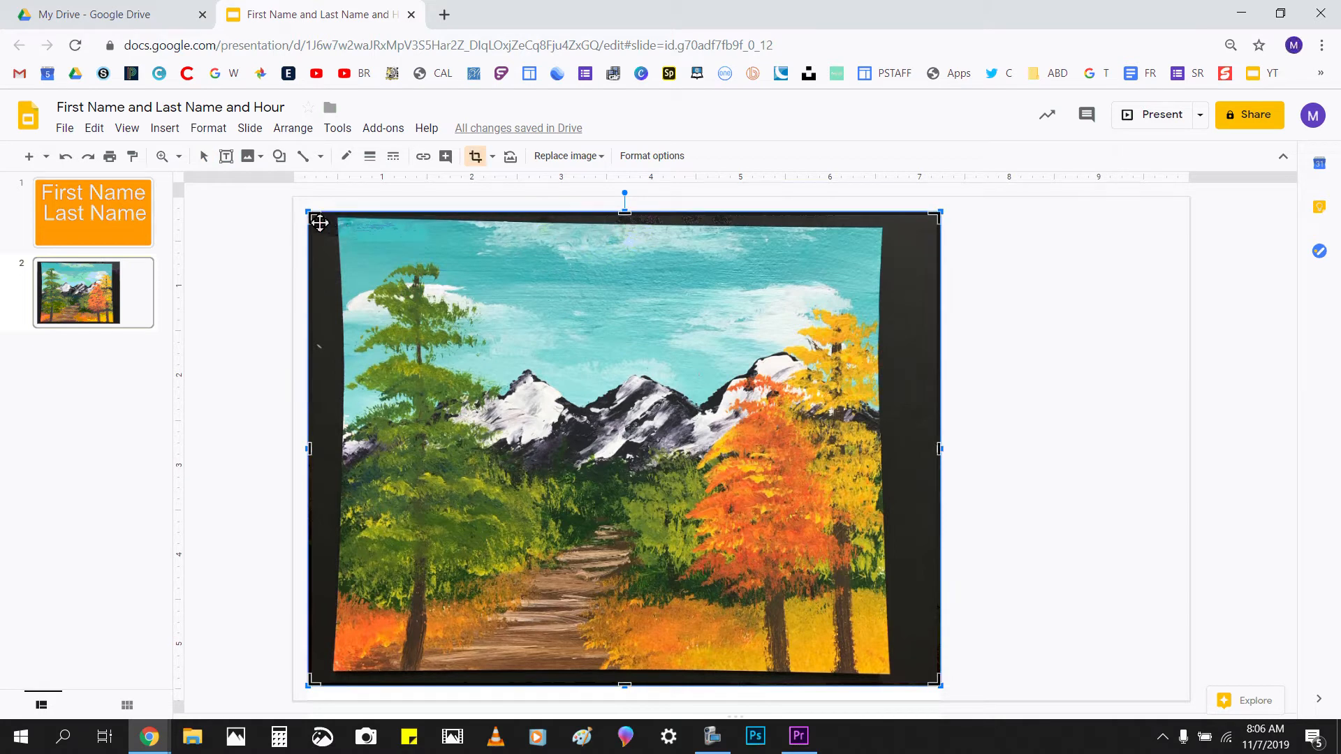
{"action": "left_click_drag", "start_coordinate": [309, 214], "coordinate": [351, 232]}
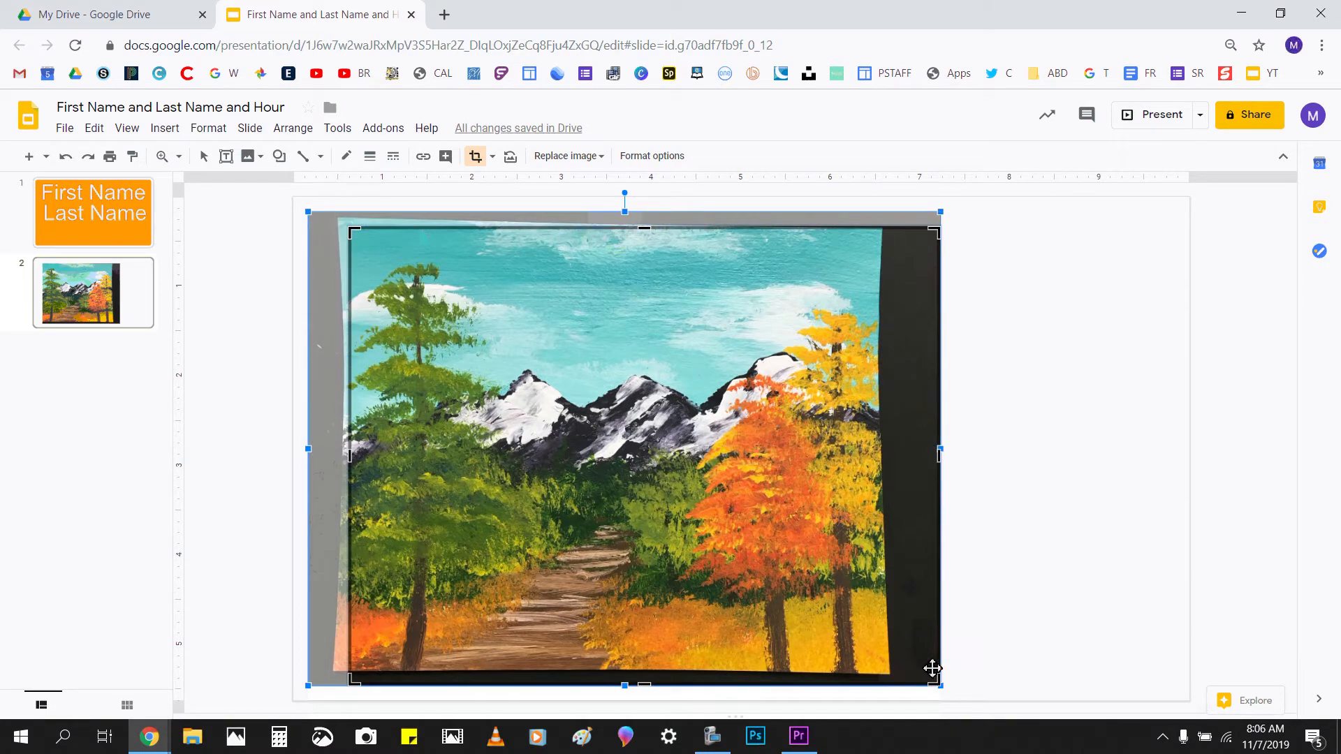
{"action": "left_click_drag", "start_coordinate": [936, 687], "coordinate": [874, 669]}
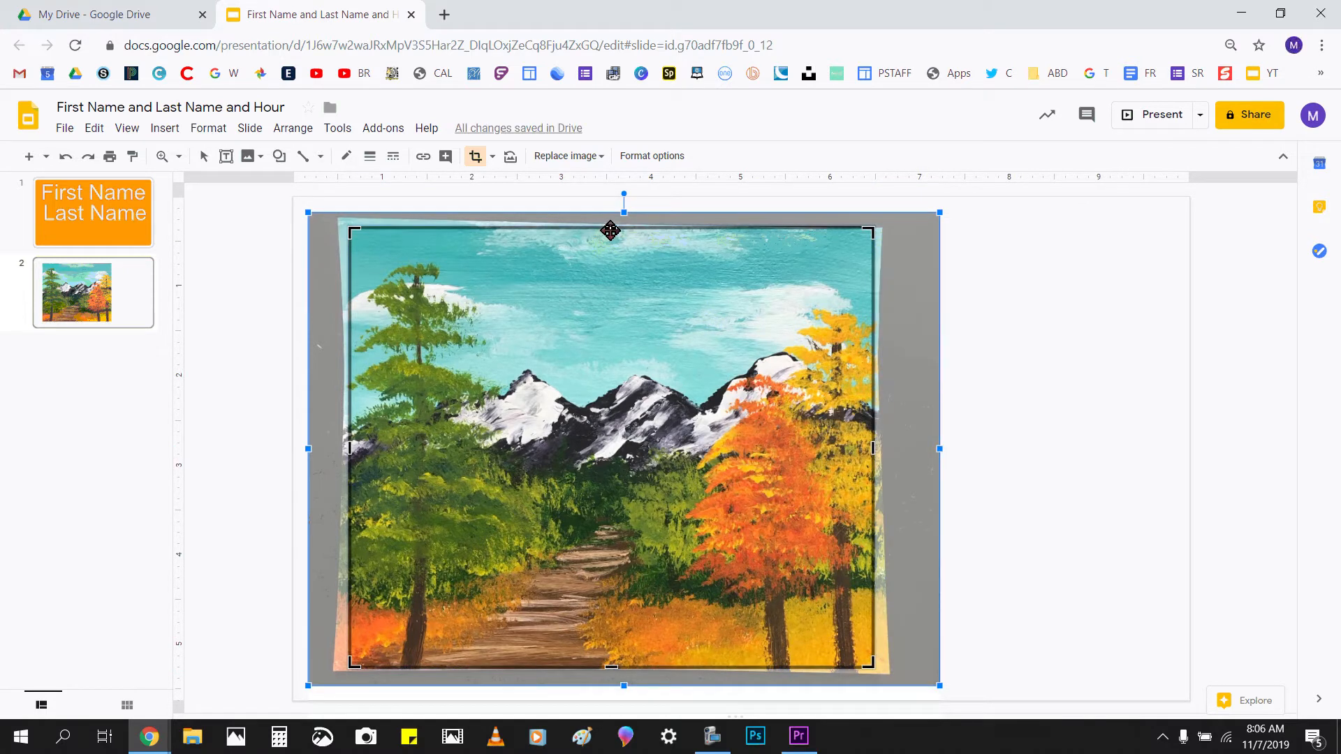
{"action": "left_click_drag", "start_coordinate": [612, 231], "coordinate": [611, 235]}
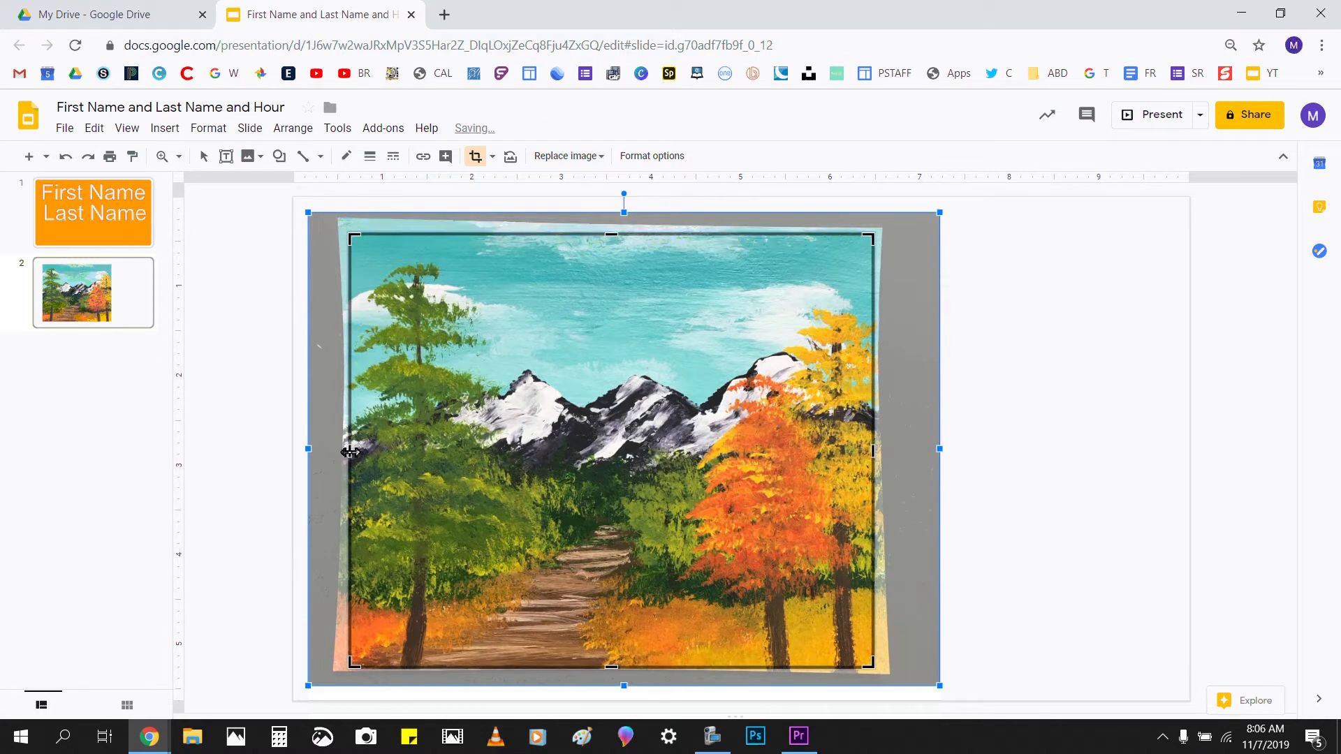
{"action": "left_click_drag", "start_coordinate": [349, 452], "coordinate": [346, 452]}
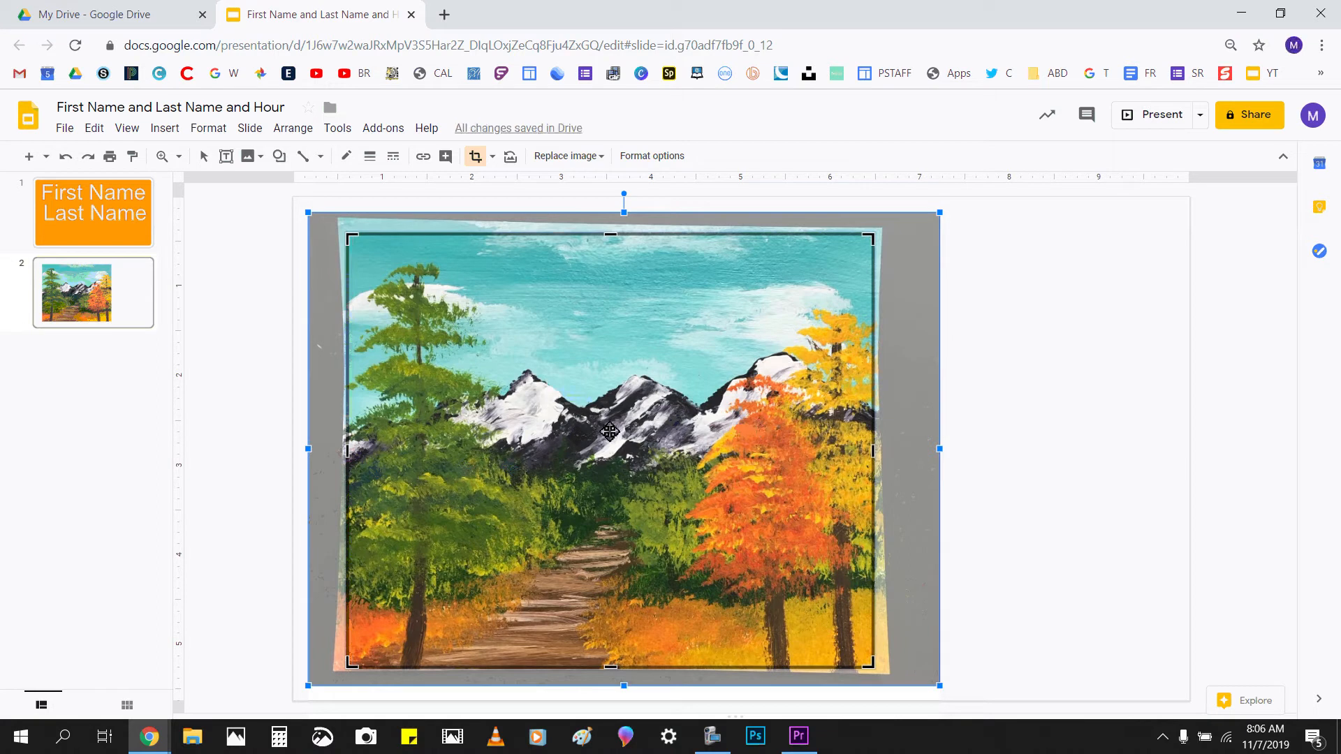
{"action": "key", "text": "Return"}
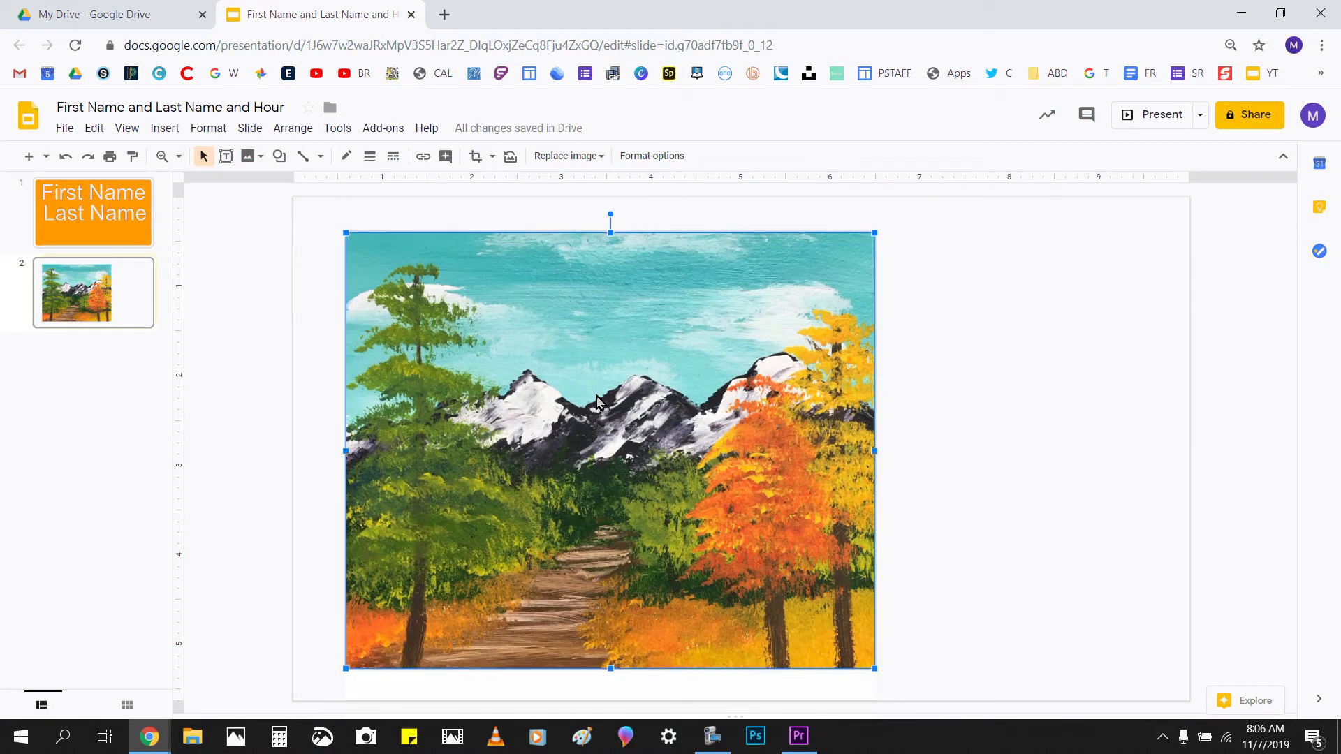
Step: Move the cropped painting to the right side of the second slide
{"action": "left_click", "coordinate": [262, 377]}
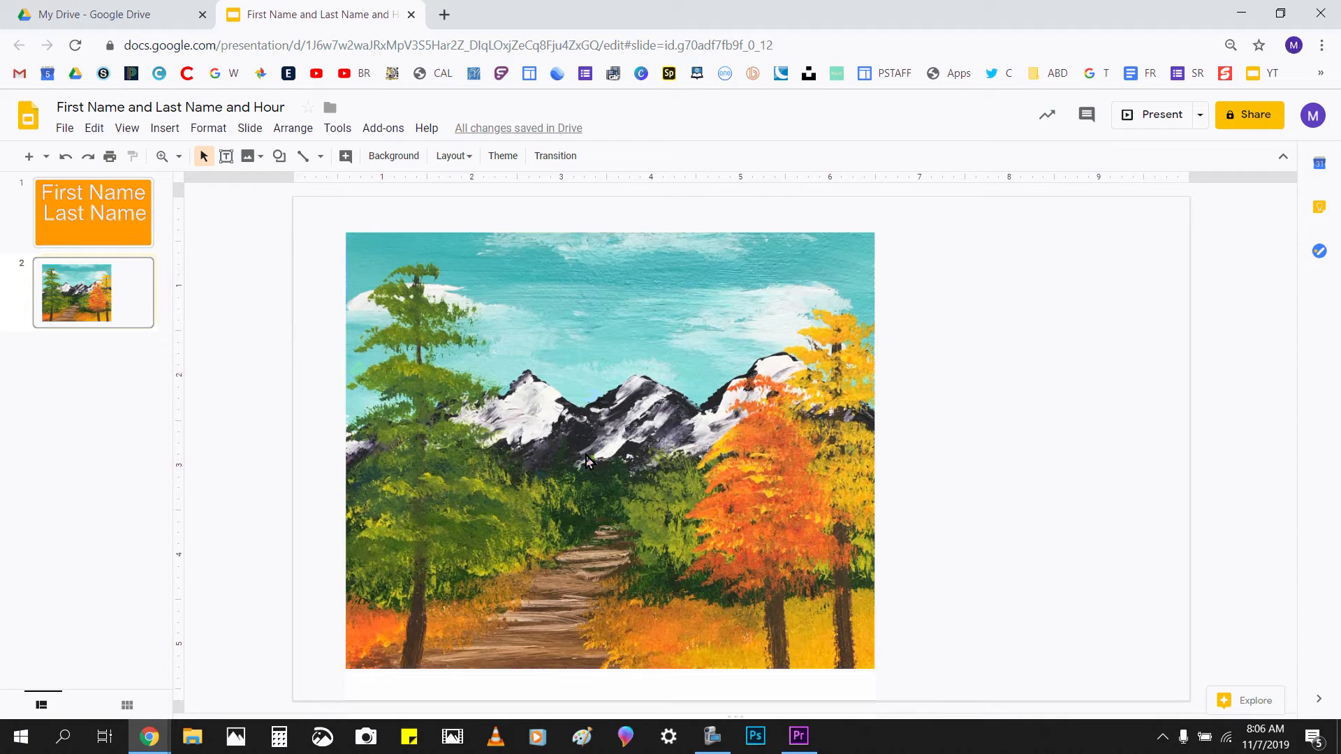
{"action": "left_click_drag", "start_coordinate": [586, 460], "coordinate": [889, 440]}
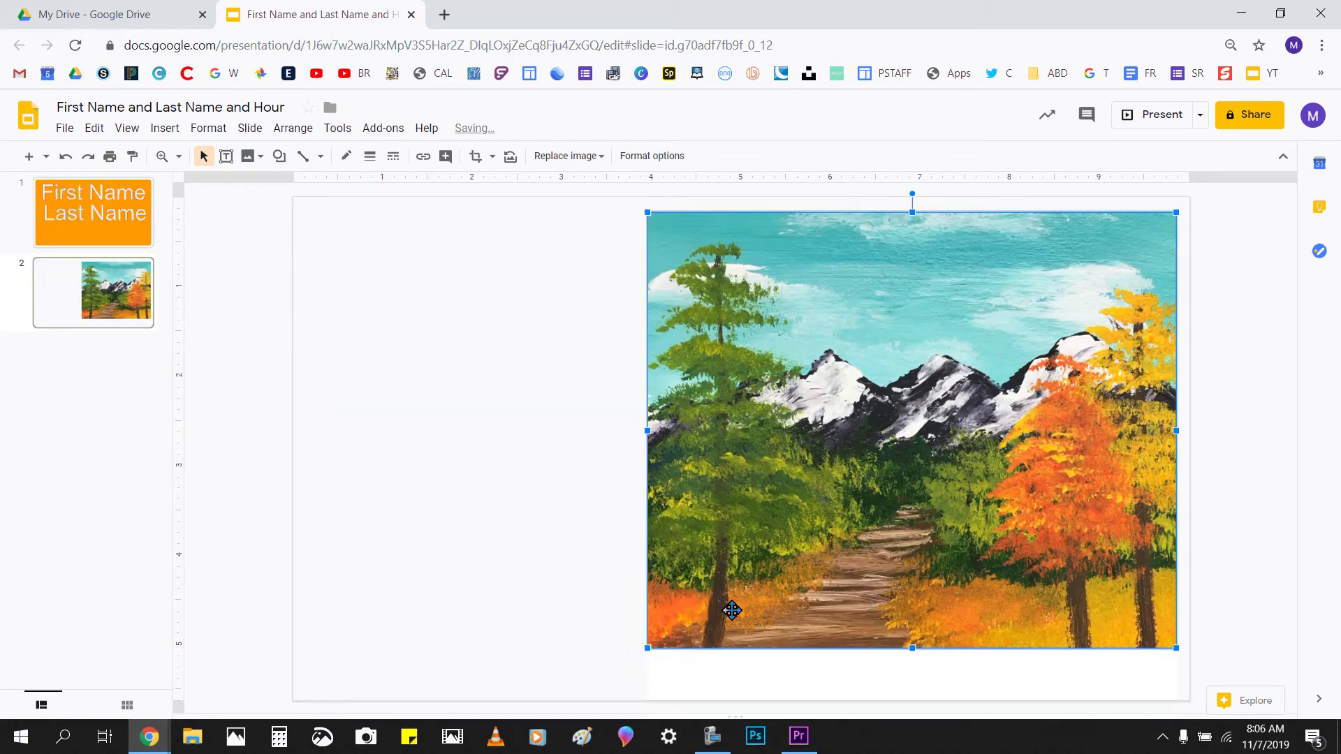
Step: Enlarge the painting toward its lower-left corner and nudge it vertically so it nearly fills the slide's height
{"action": "left_click_drag", "start_coordinate": [648, 648], "coordinate": [594, 674]}
{"action": "key", "text": "Up"}
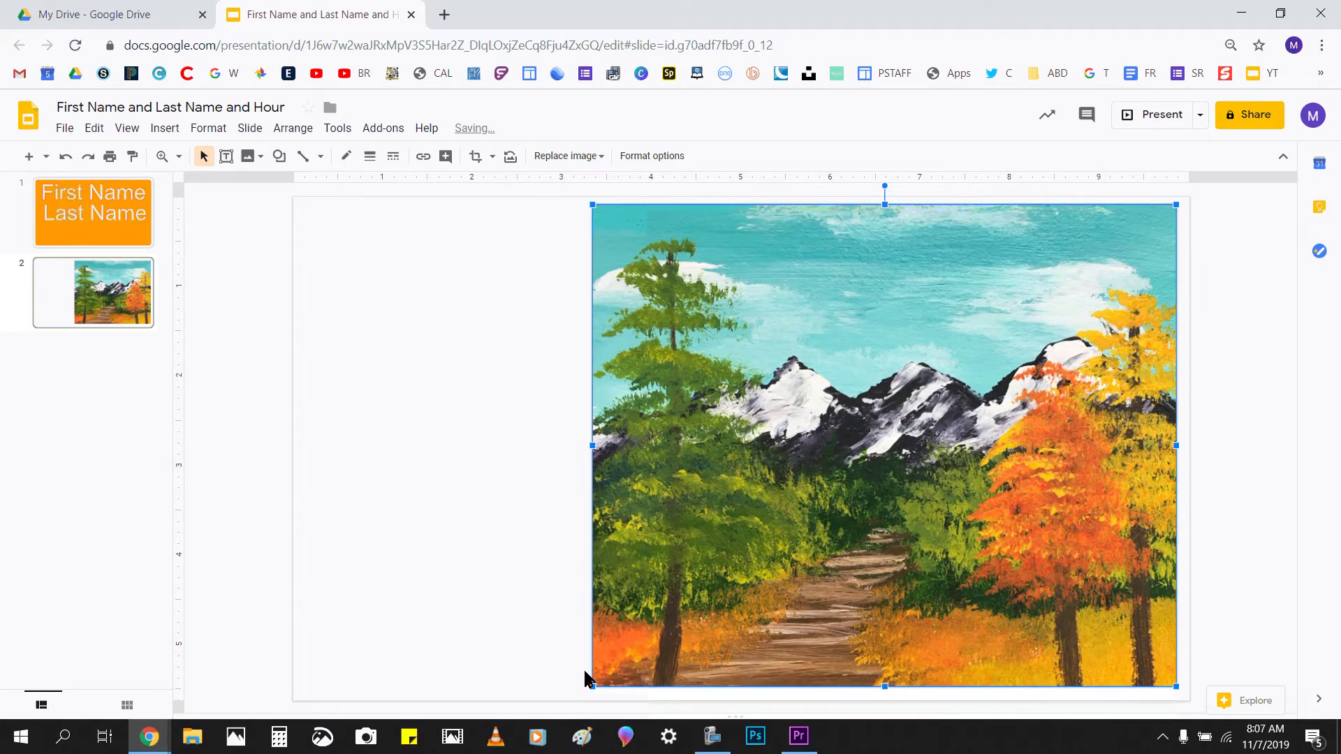
{"action": "key", "text": "shift+Down"}
{"action": "key", "text": "shift+Down"}
{"action": "key", "text": "shift+Down"}
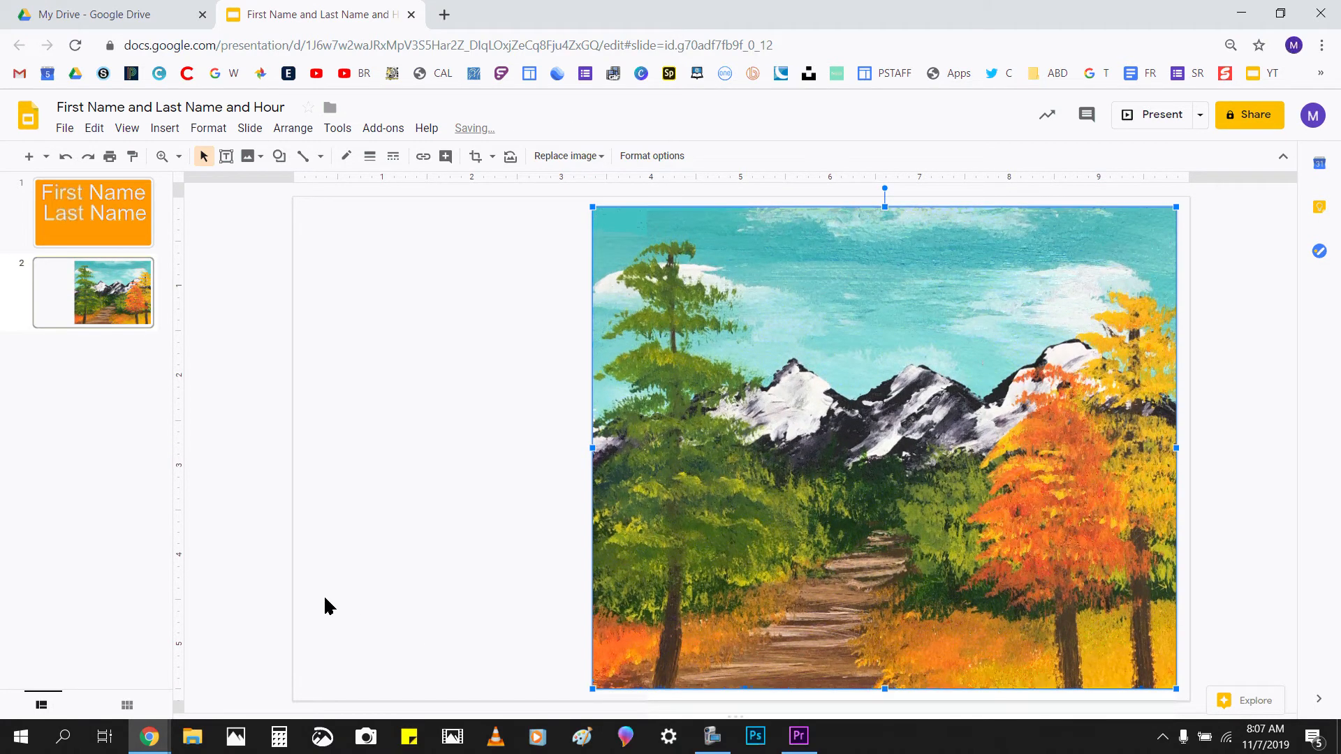
Step: Draw a tall text box in the empty space beside the painting and set its font size to 18
{"action": "left_click", "coordinate": [378, 302]}
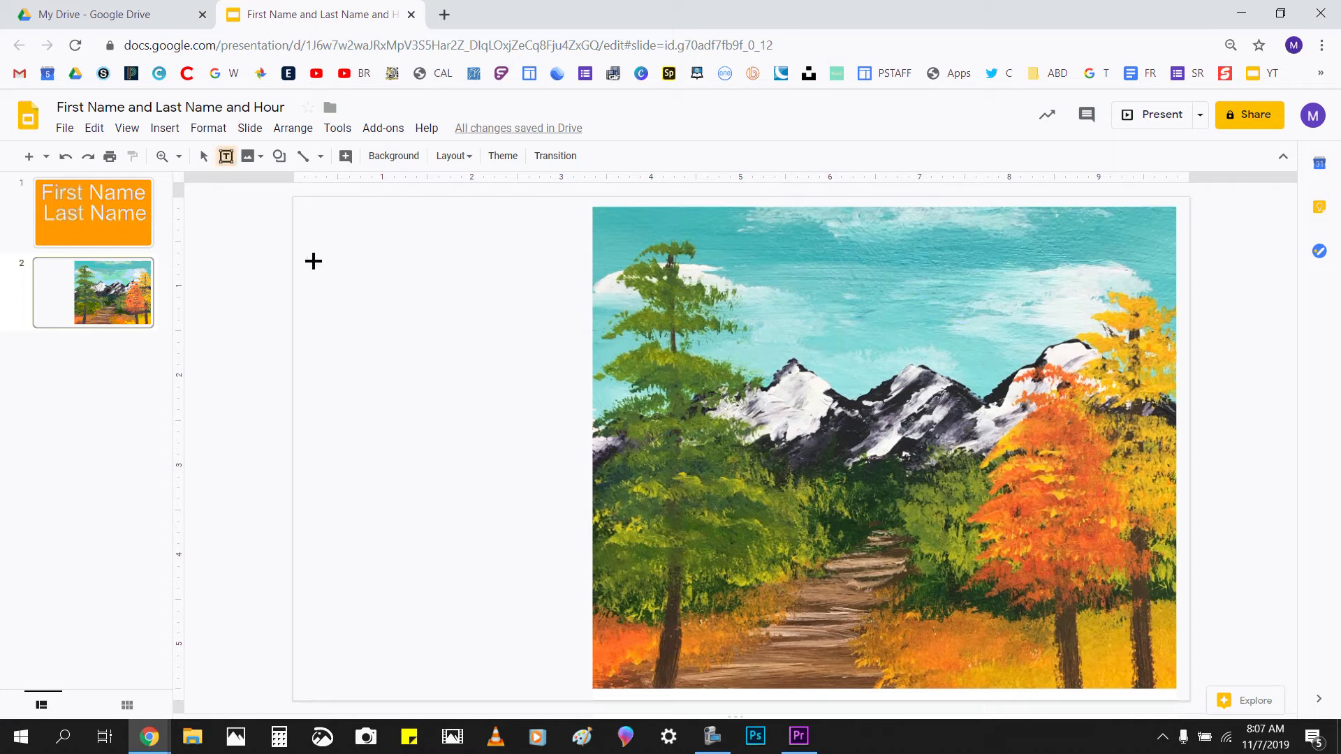
{"action": "left_click_drag", "start_coordinate": [330, 230], "coordinate": [565, 632]}
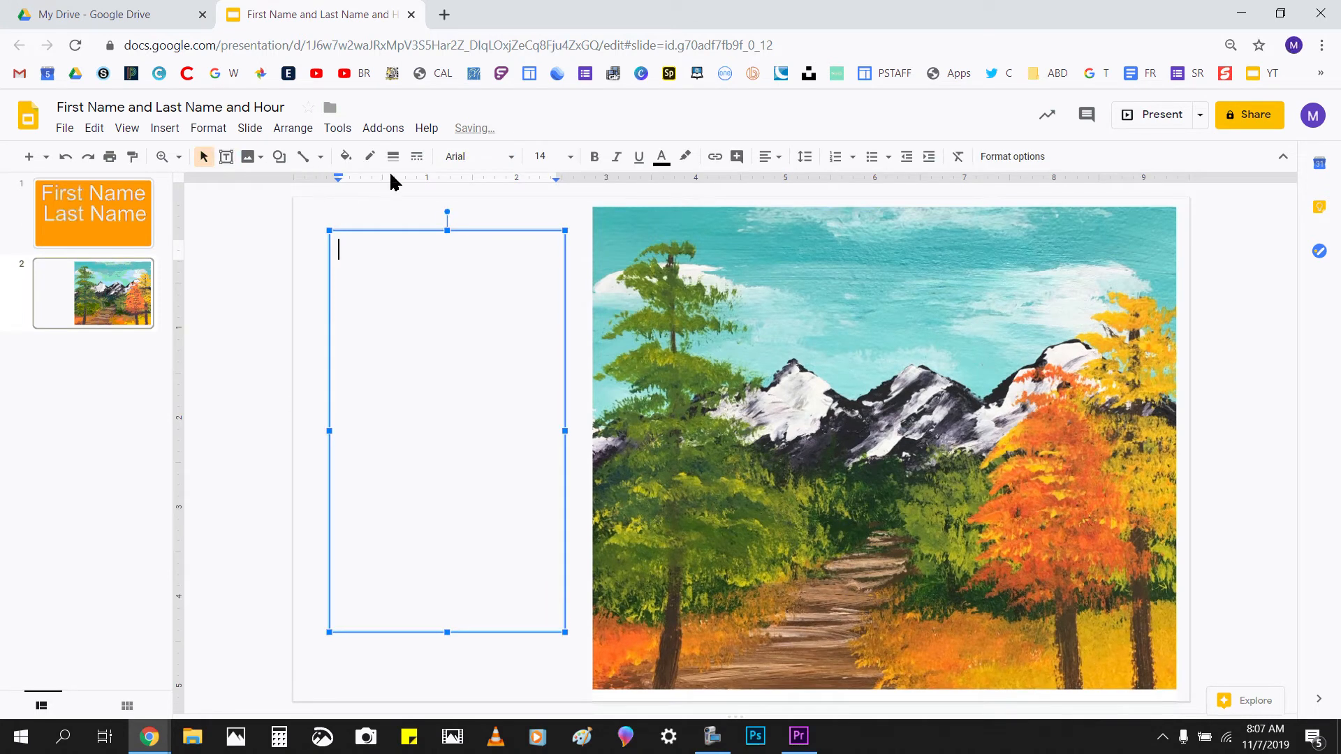
{"action": "left_click", "coordinate": [572, 158]}
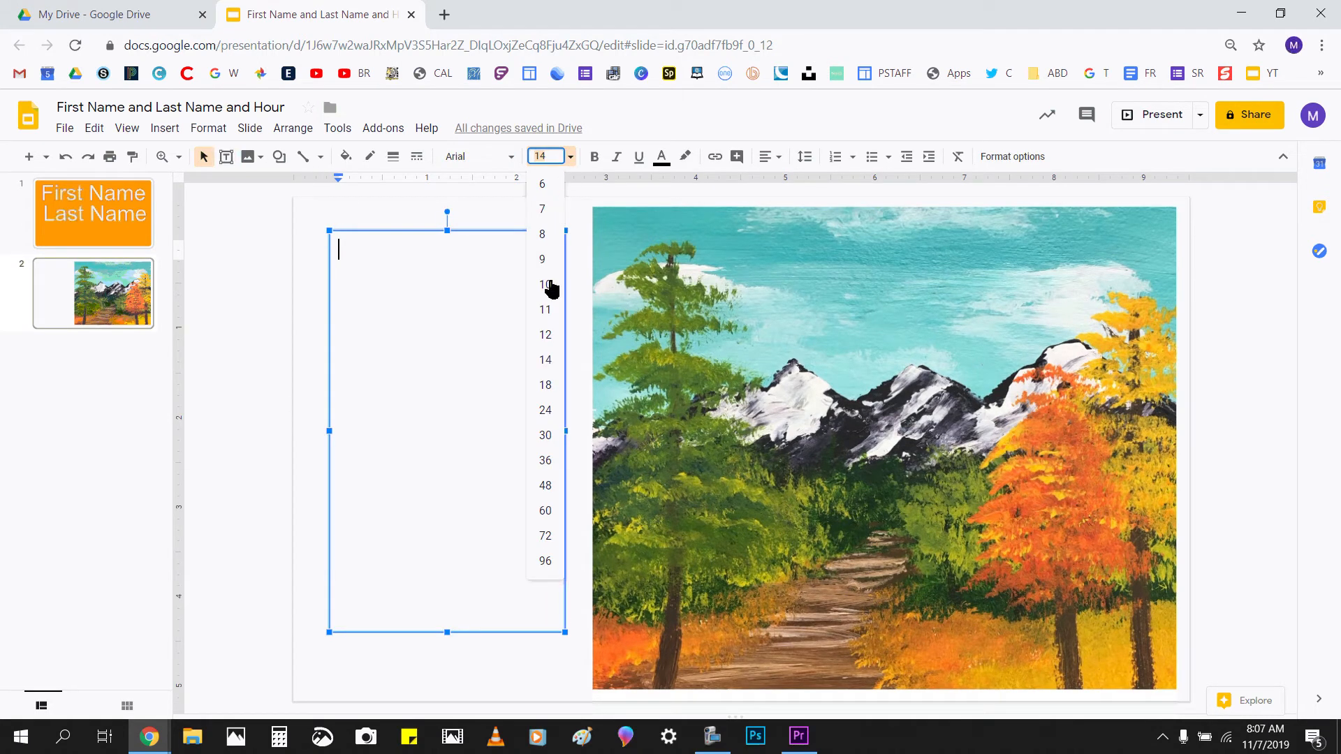
{"action": "left_click", "coordinate": [536, 385]}
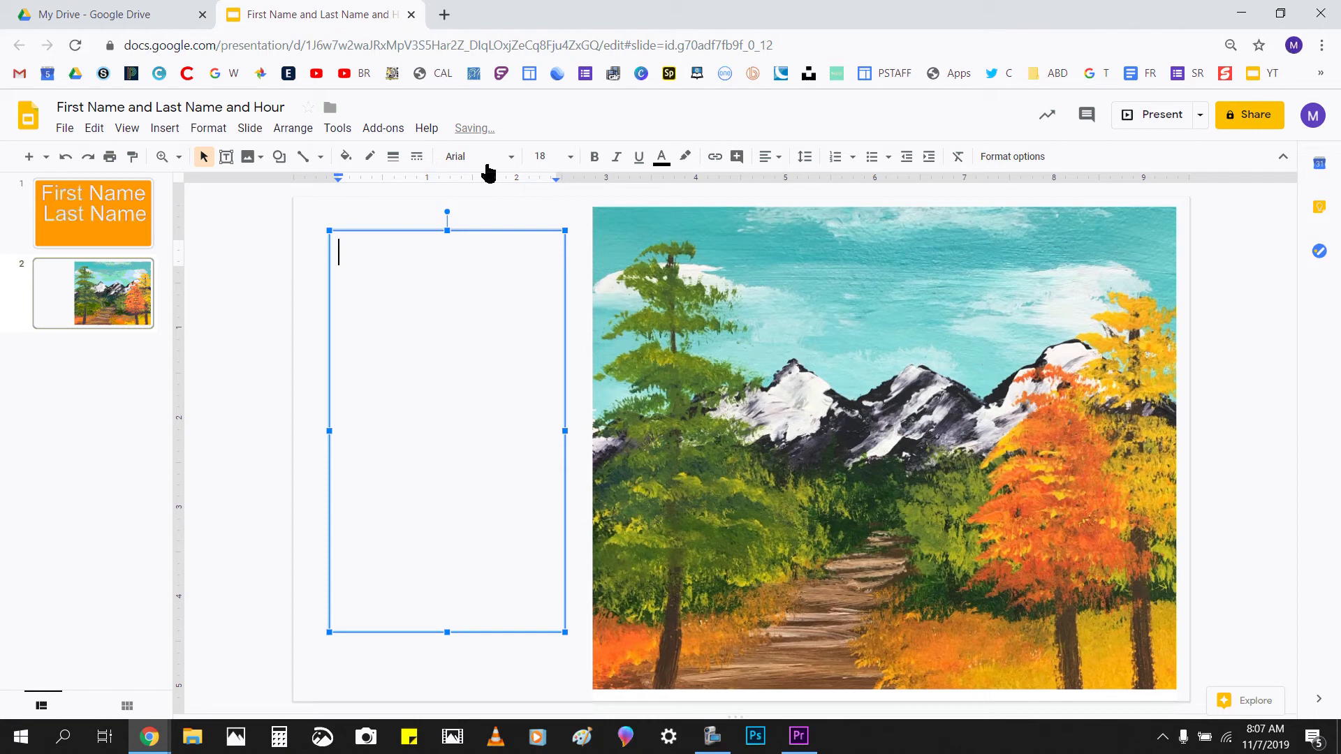
Step: Set the text box font to bold Impact and enter "Title" as the first line
{"action": "left_click", "coordinate": [502, 160]}
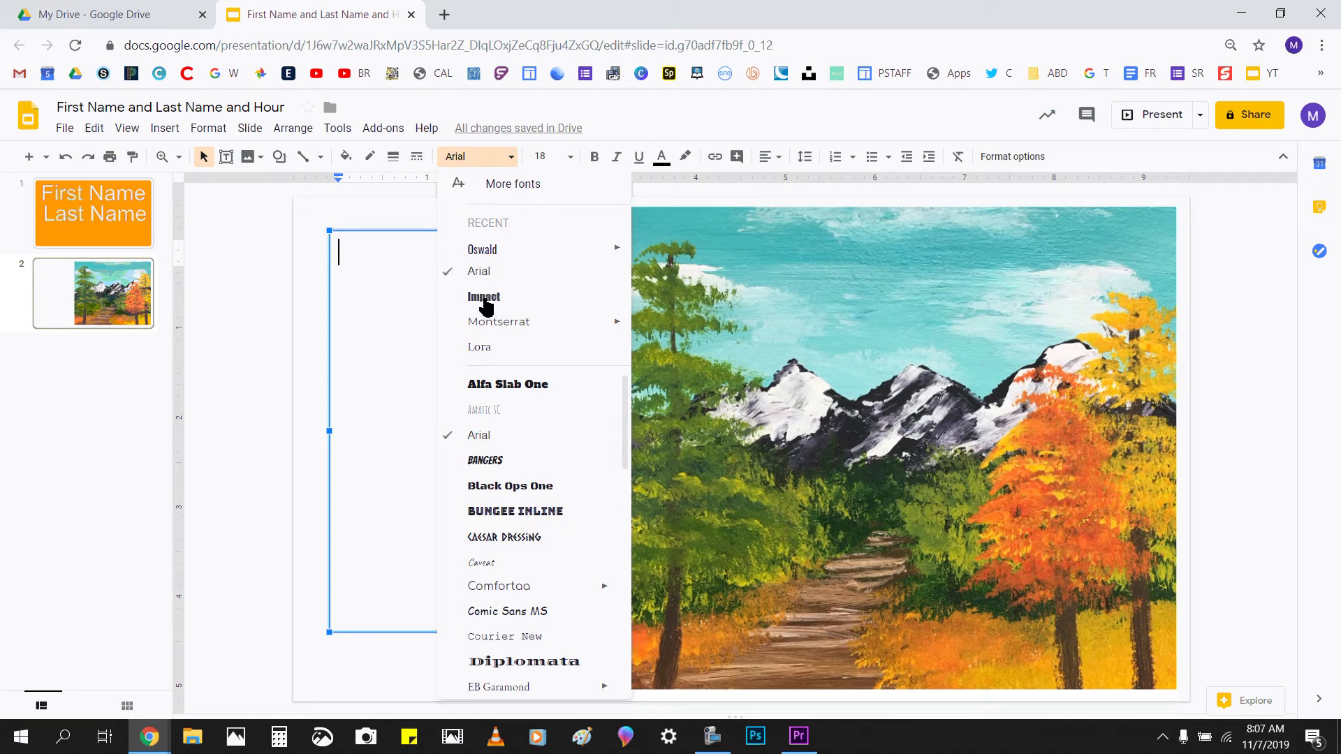
{"action": "left_click", "coordinate": [483, 299]}
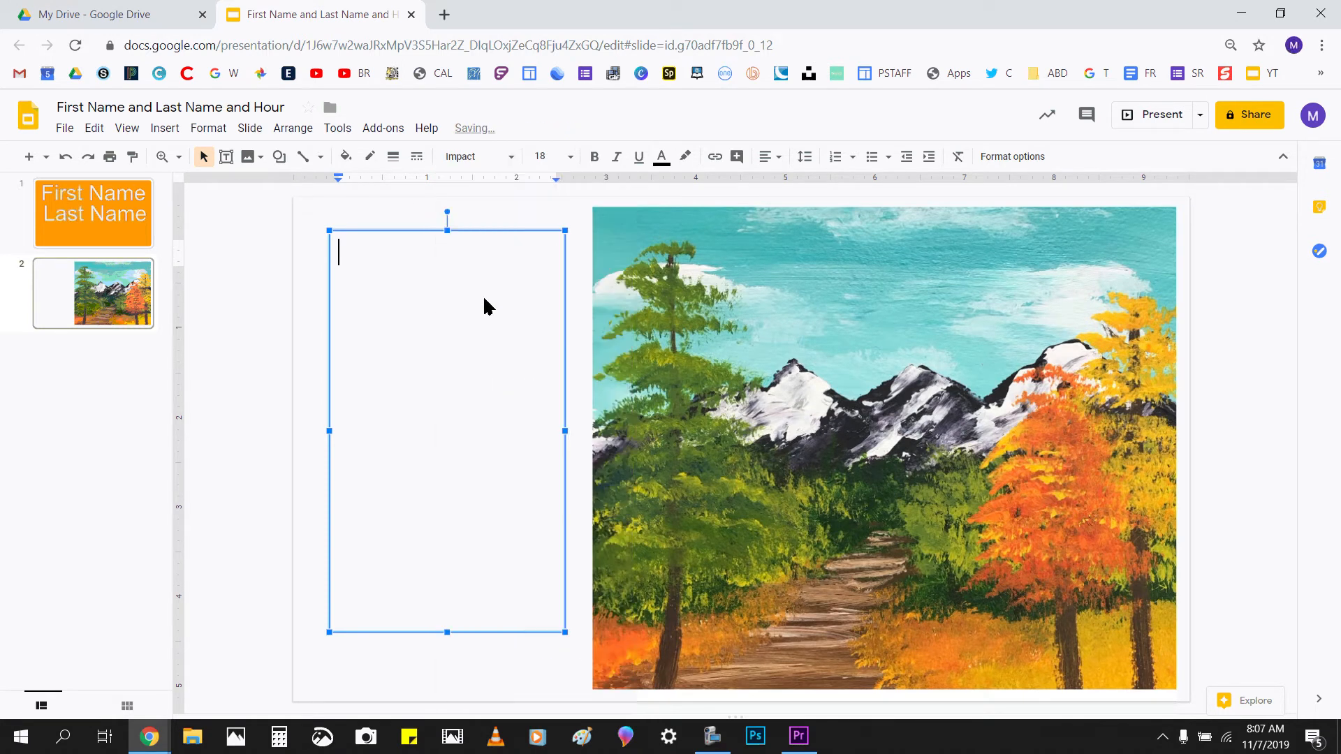
{"action": "left_click", "coordinate": [595, 159]}
{"action": "type", "text": "Title"}
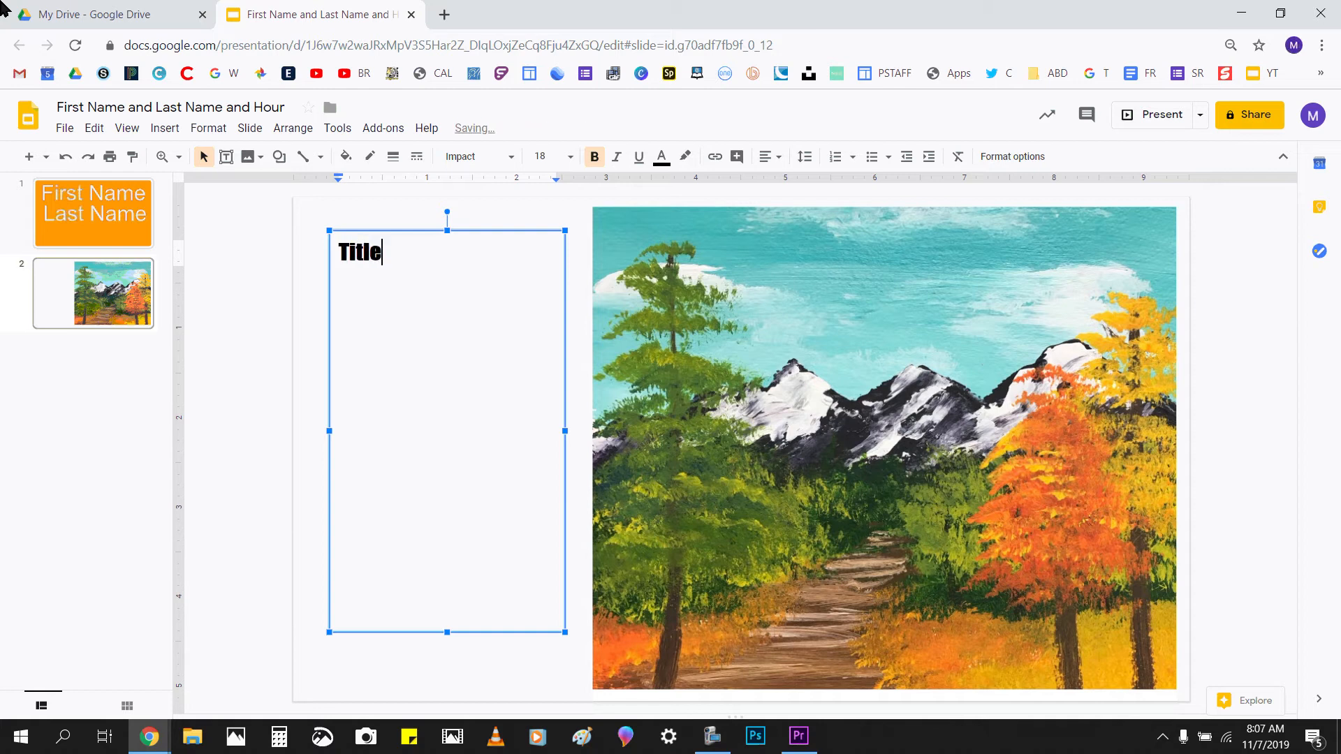
Step: Set the word "Title" to font size 30 and remove its bold formatting
{"action": "left_click_drag", "start_coordinate": [413, 287], "coordinate": [305, 239]}
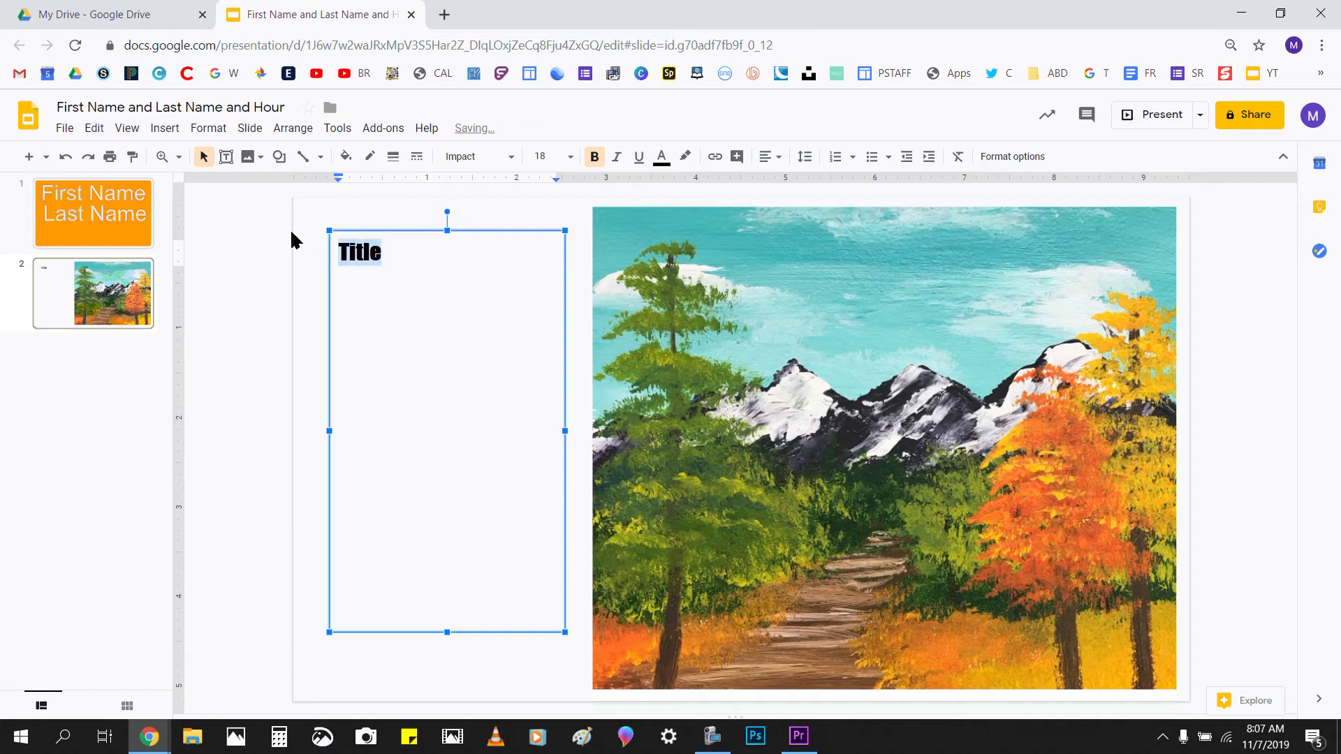
{"action": "left_click", "coordinate": [569, 157]}
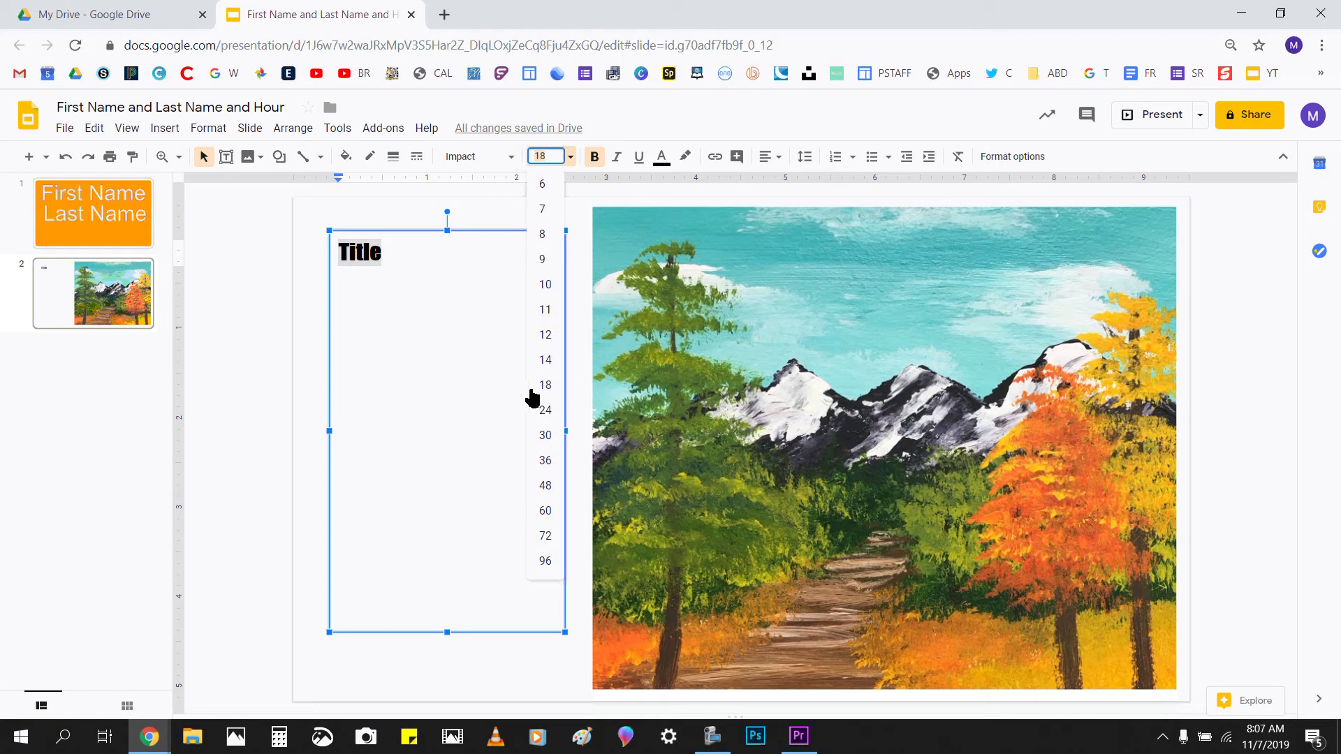
{"action": "left_click", "coordinate": [545, 439]}
{"action": "left_click", "coordinate": [495, 270]}
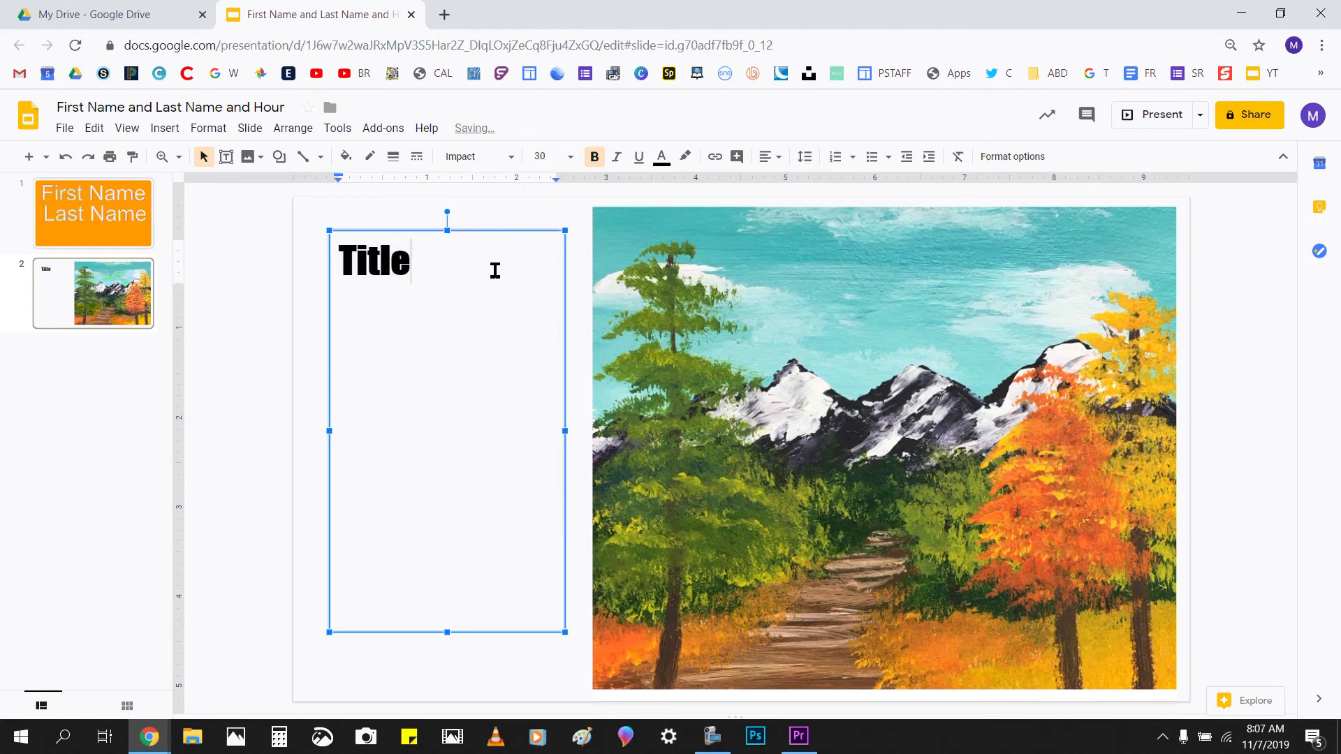
{"action": "left_click_drag", "start_coordinate": [443, 261], "coordinate": [194, 251]}
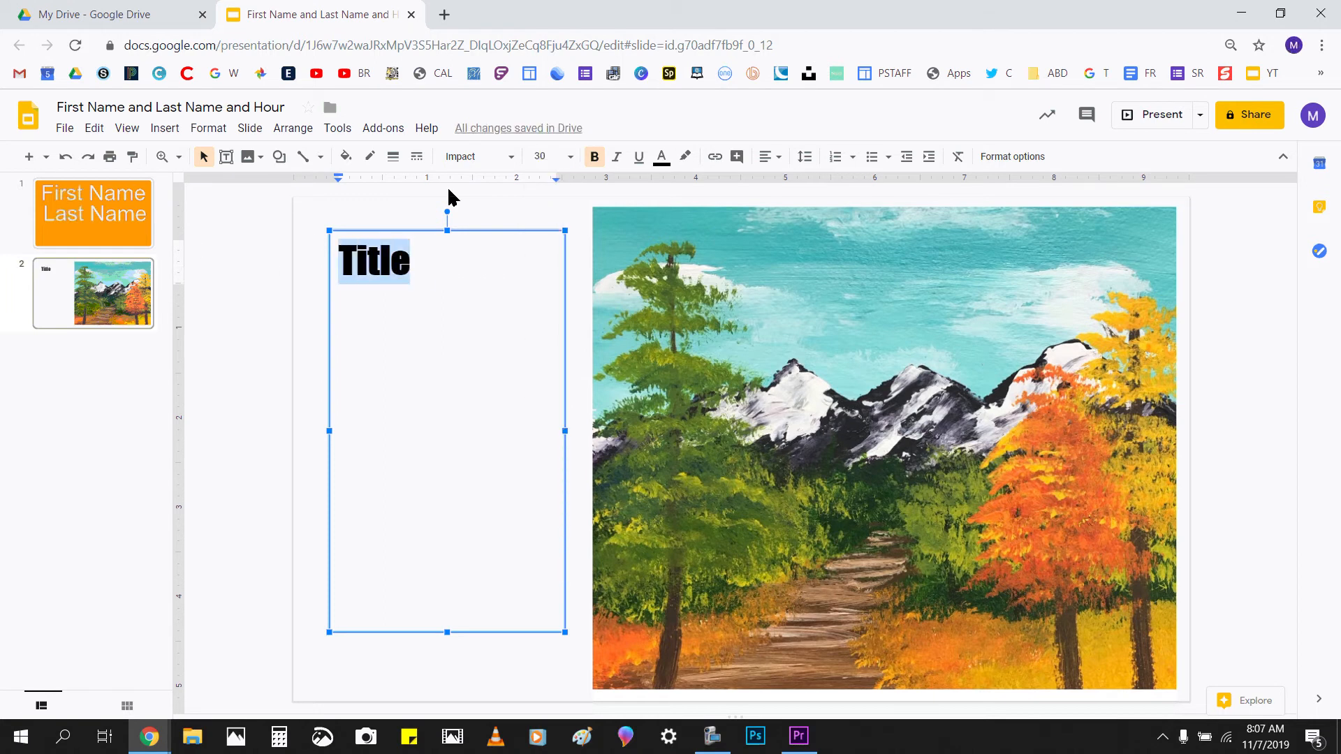
{"action": "left_click", "coordinate": [596, 161]}
{"action": "left_click", "coordinate": [480, 277]}
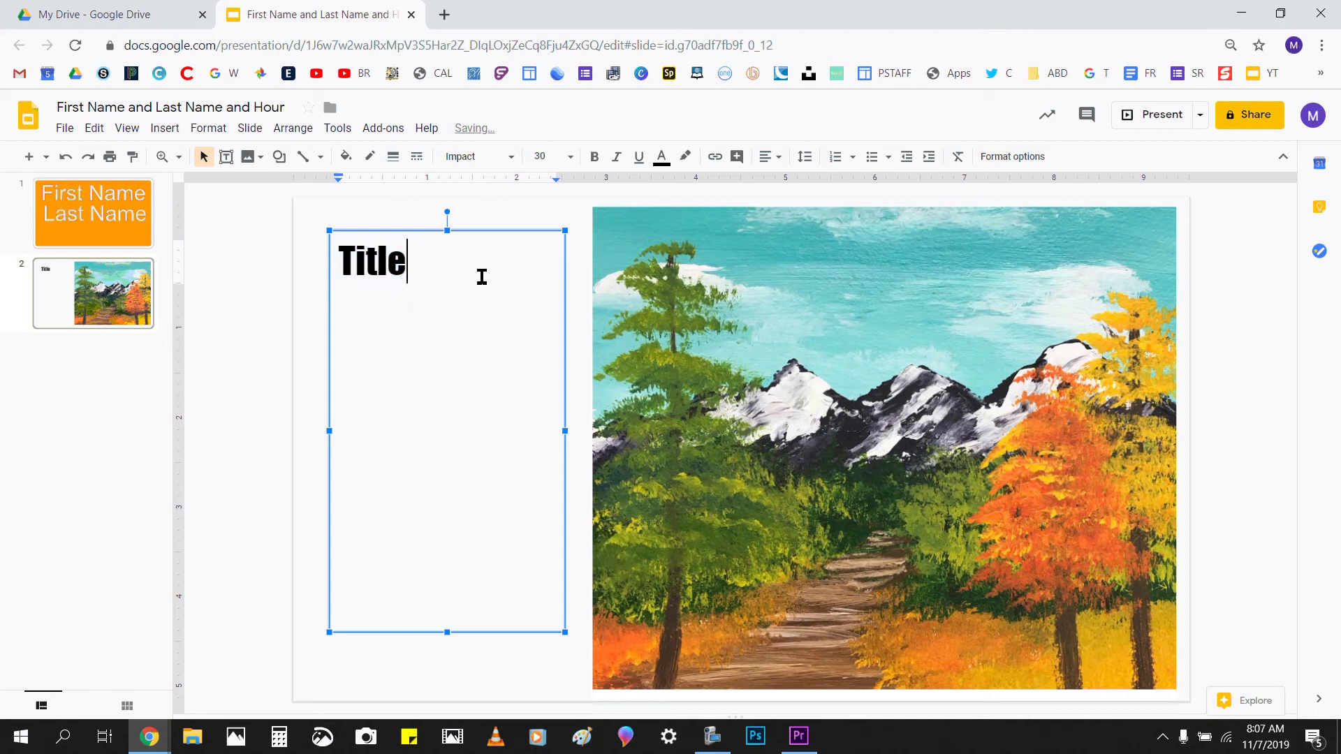
Step: Add the line "First Name Last Name" under the title and widen the text box slightly toward the slide's outer edge
{"action": "key", "text": "Return"}
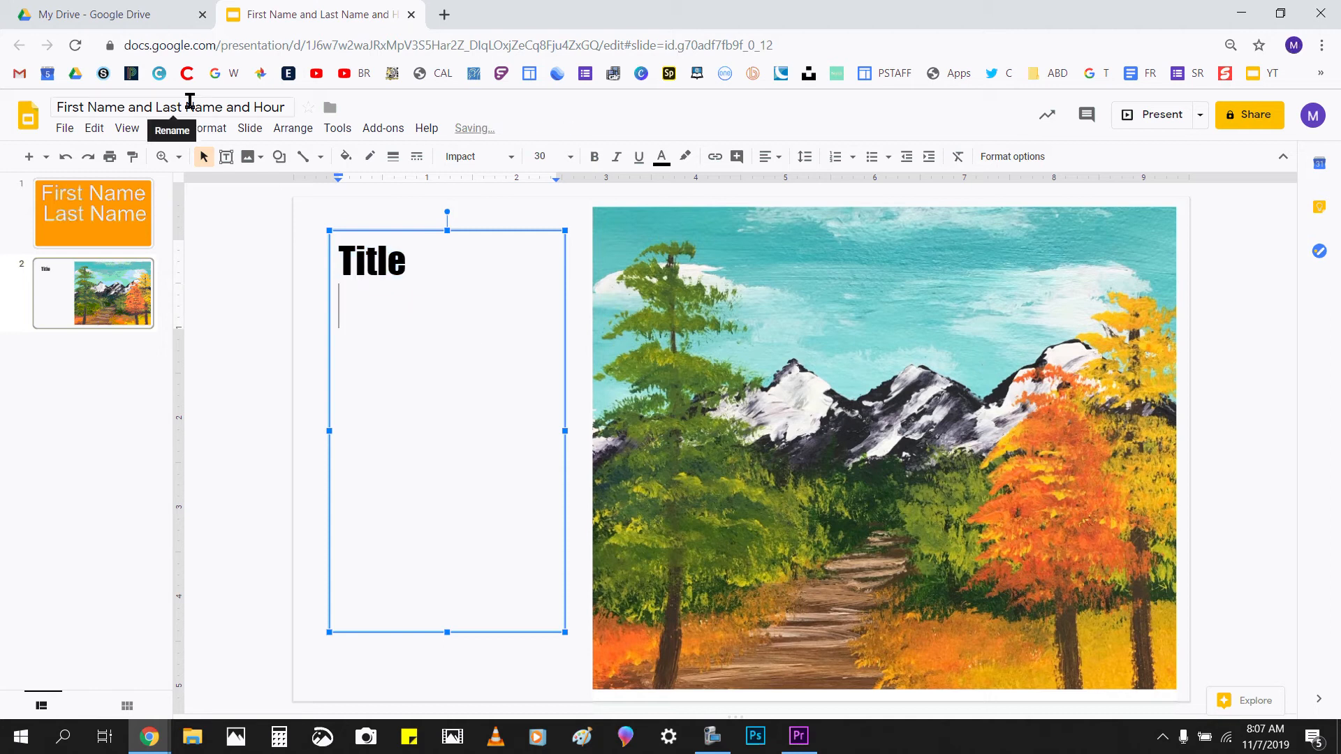
{"action": "type", "text": "First N"}
{"action": "type", "text": "ame"}
{"action": "type", "text": " Last Name"}
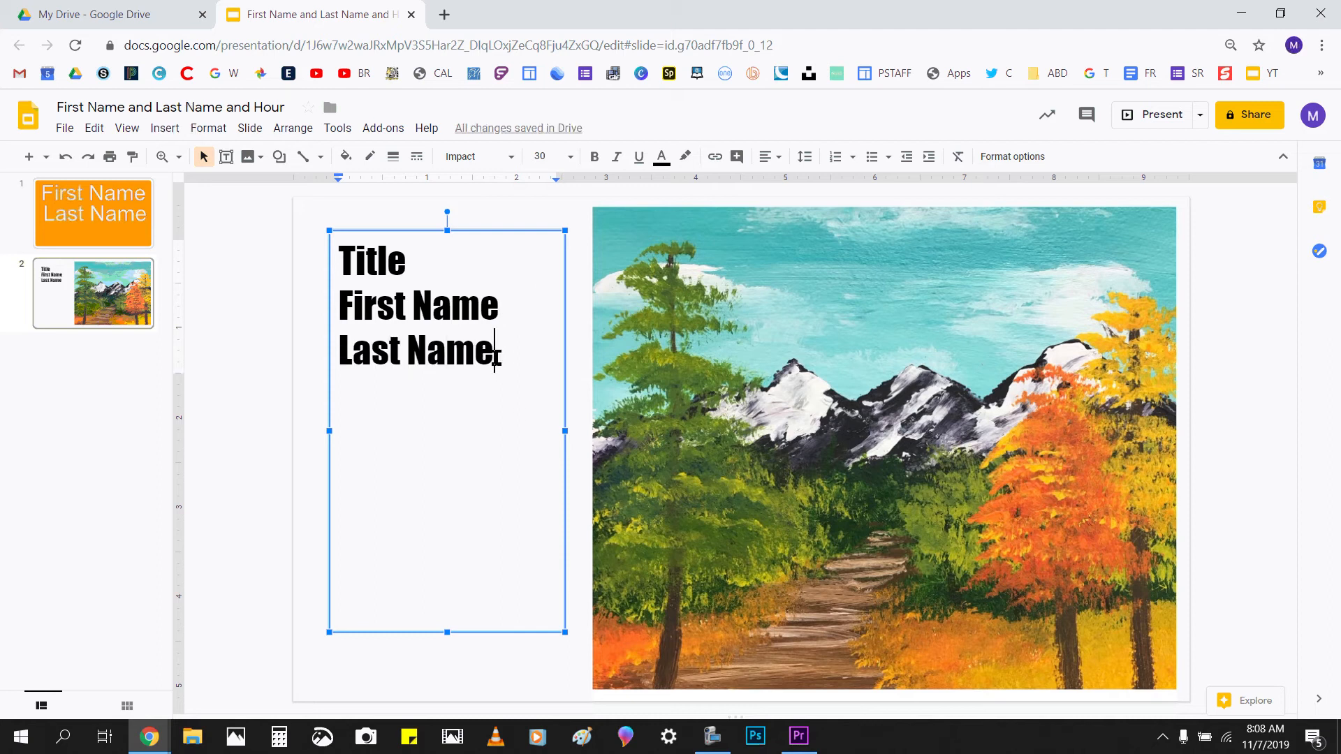
{"action": "left_click_drag", "start_coordinate": [493, 358], "coordinate": [352, 304]}
{"action": "left_click_drag", "start_coordinate": [329, 430], "coordinate": [312, 433]}
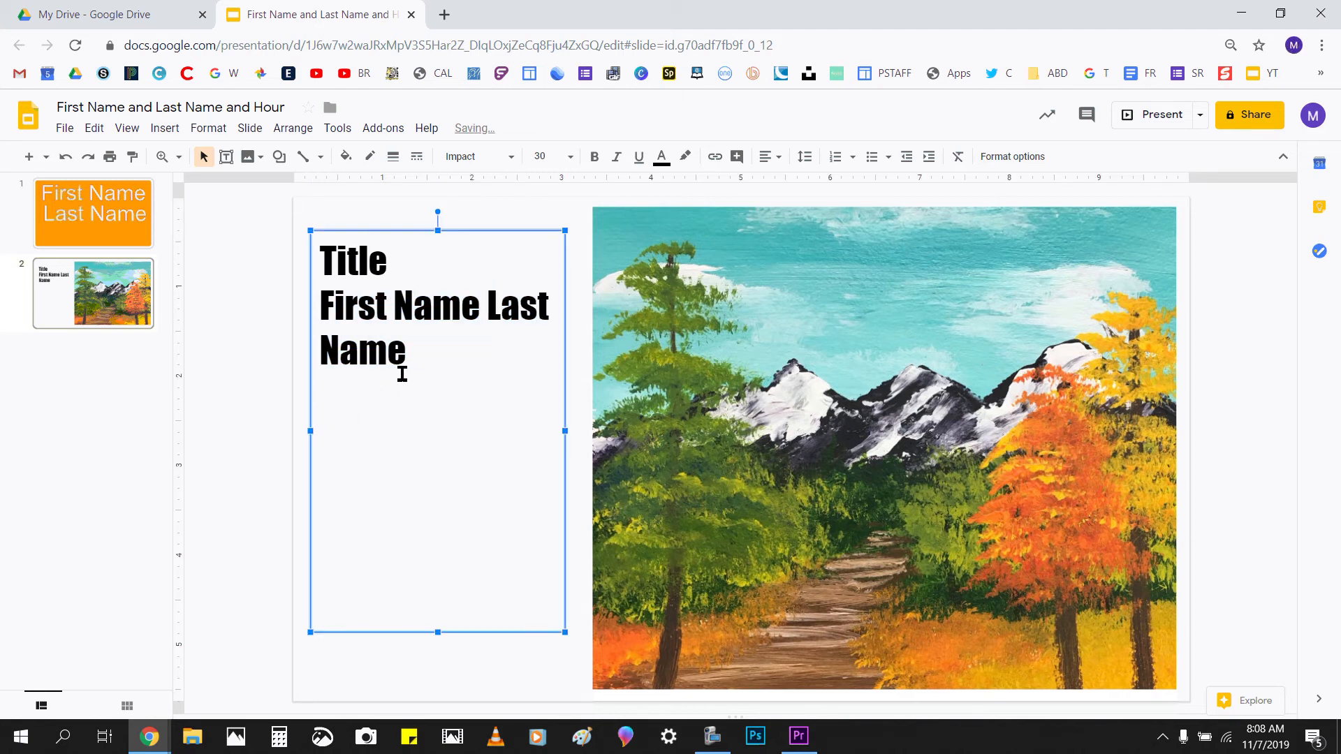
Step: Change all the text in the caption box to Arial at font size 14
{"action": "left_click_drag", "start_coordinate": [441, 358], "coordinate": [296, 239]}
{"action": "left_click", "coordinate": [481, 160]}
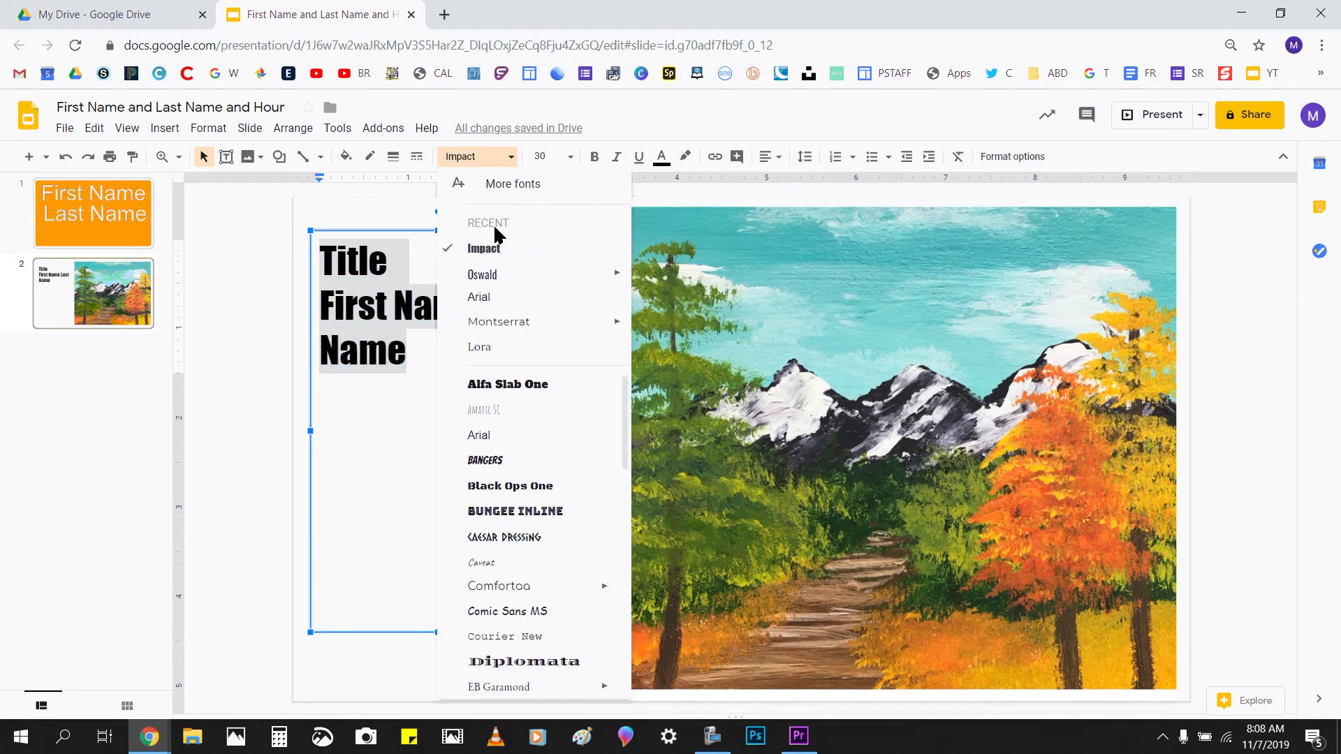
{"action": "left_click", "coordinate": [487, 438]}
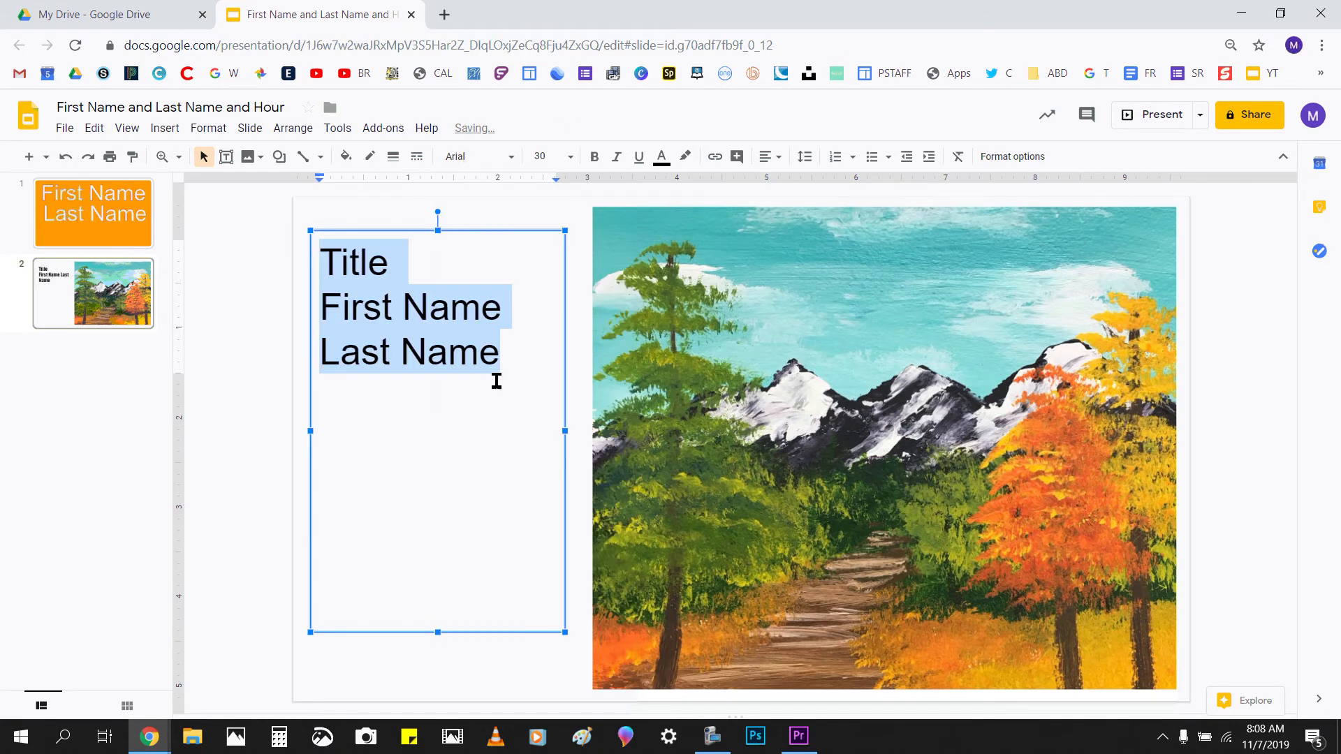
{"action": "left_click", "coordinate": [570, 158]}
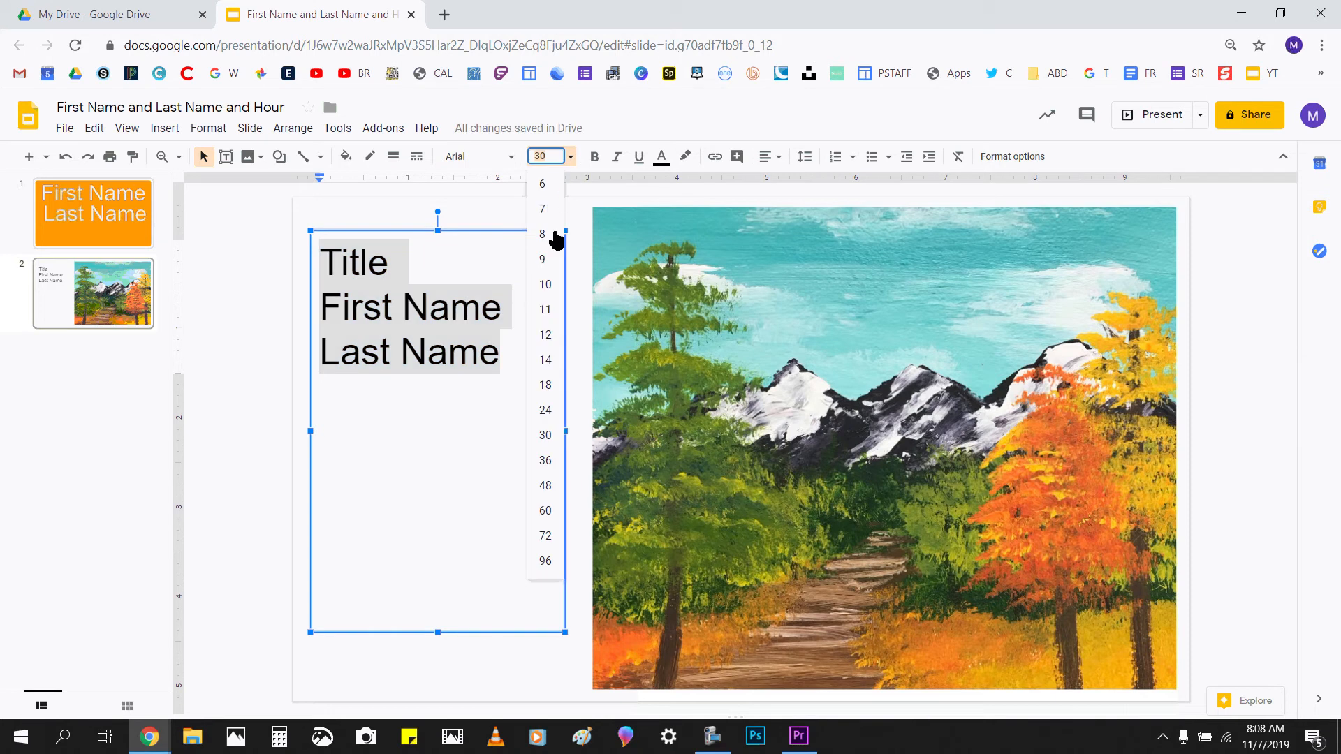
{"action": "left_click", "coordinate": [548, 340]}
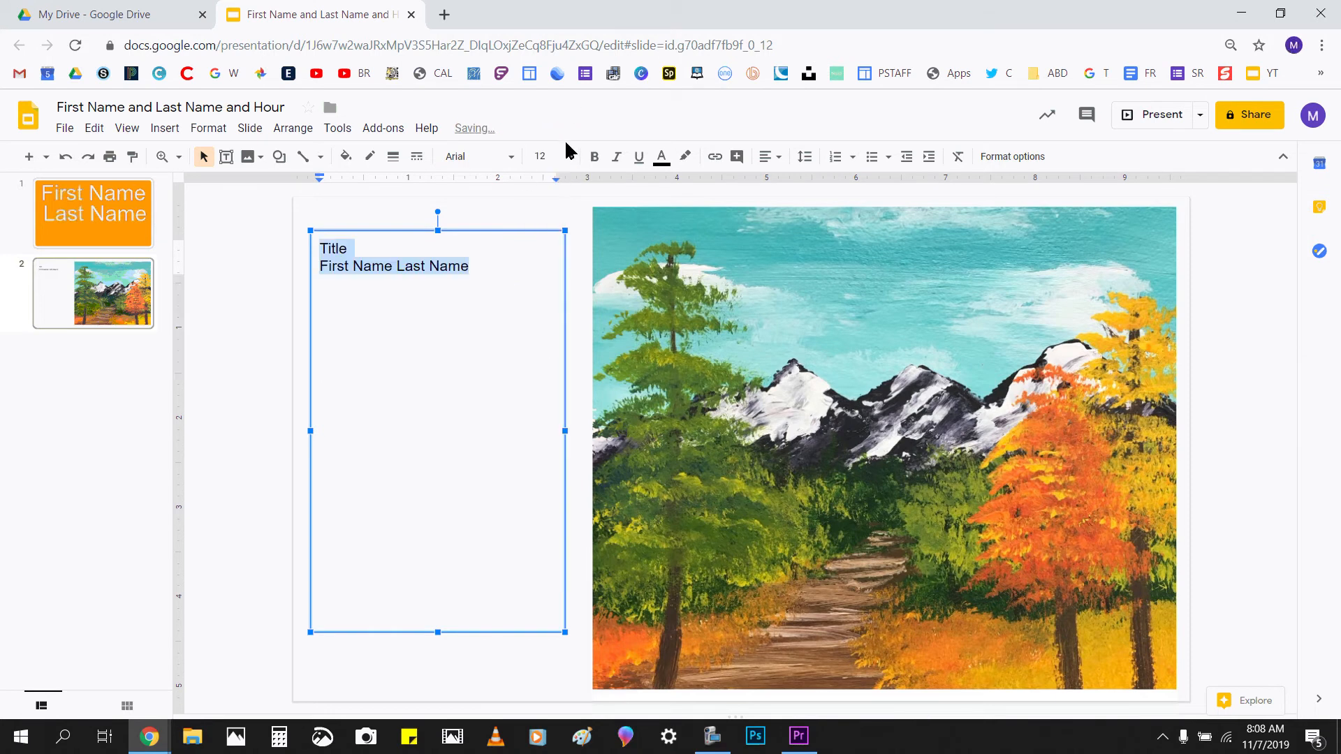
{"action": "left_click", "coordinate": [569, 156]}
{"action": "left_click", "coordinate": [549, 361]}
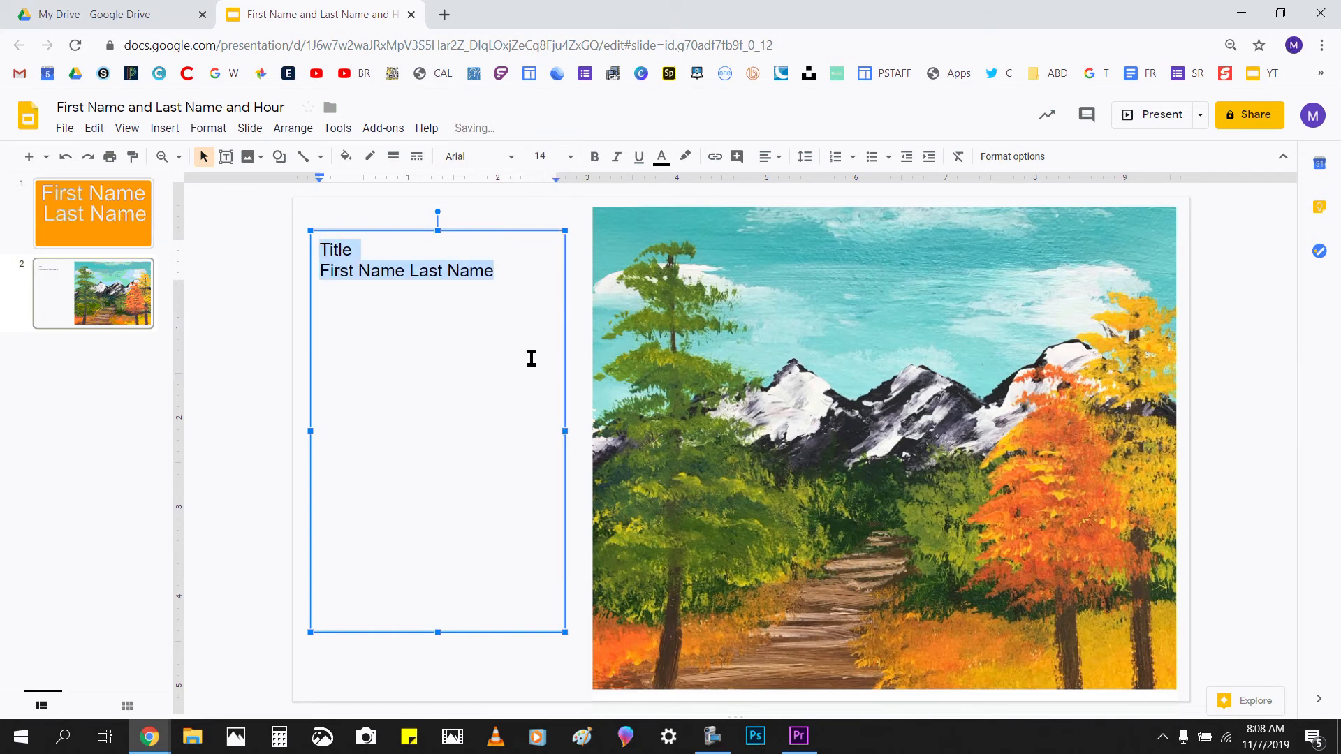
{"action": "left_click", "coordinate": [531, 248]}
Step: Add the lines "2019" and "Acrylic Painting" below the name line
{"action": "left_click", "coordinate": [538, 281]}
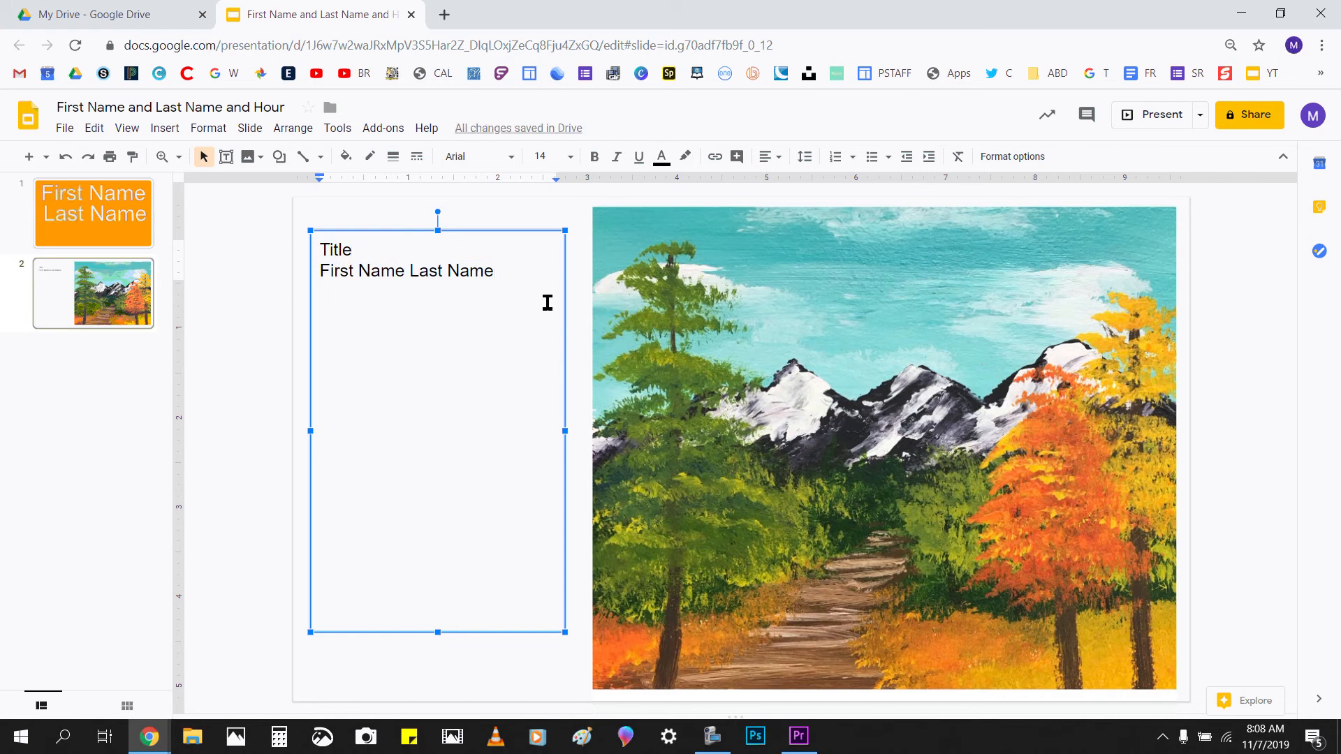
{"action": "key", "text": "Return"}
{"action": "type", "text": "2019"}
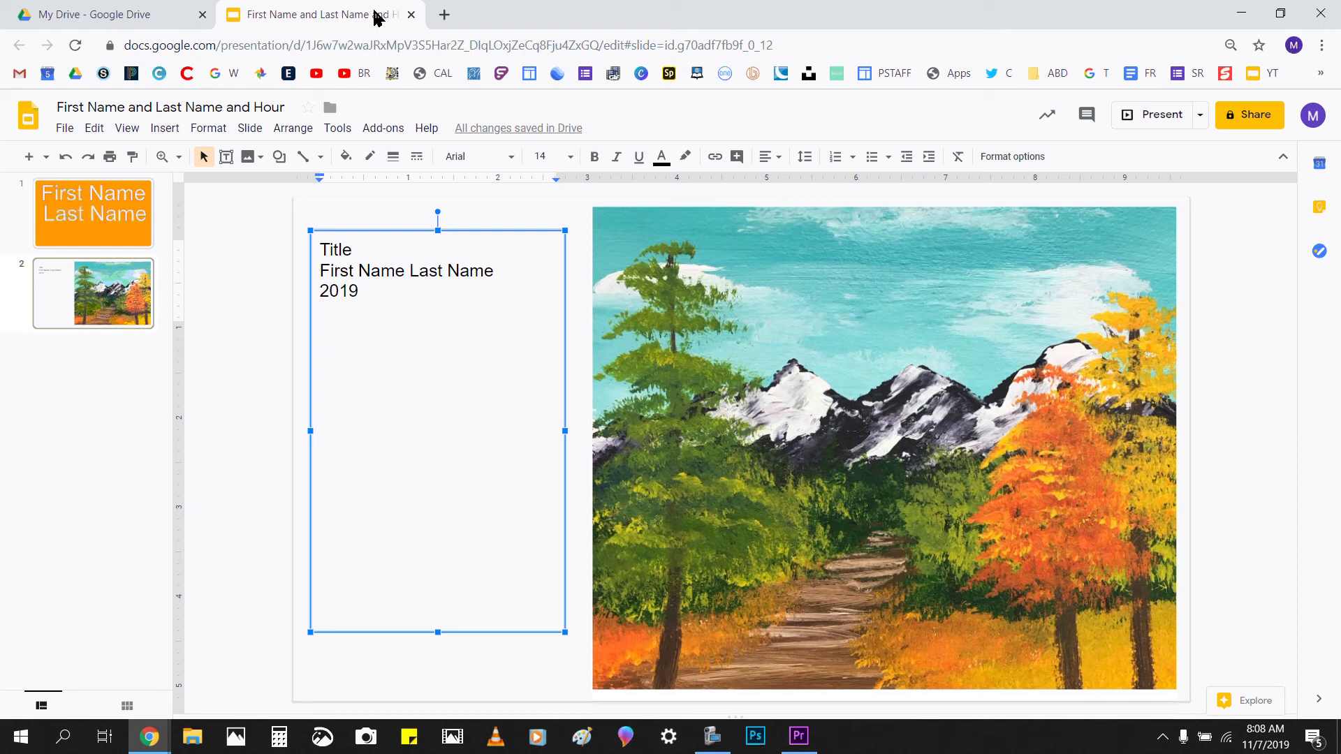
{"action": "type", "text": "Acrylic Painting"}
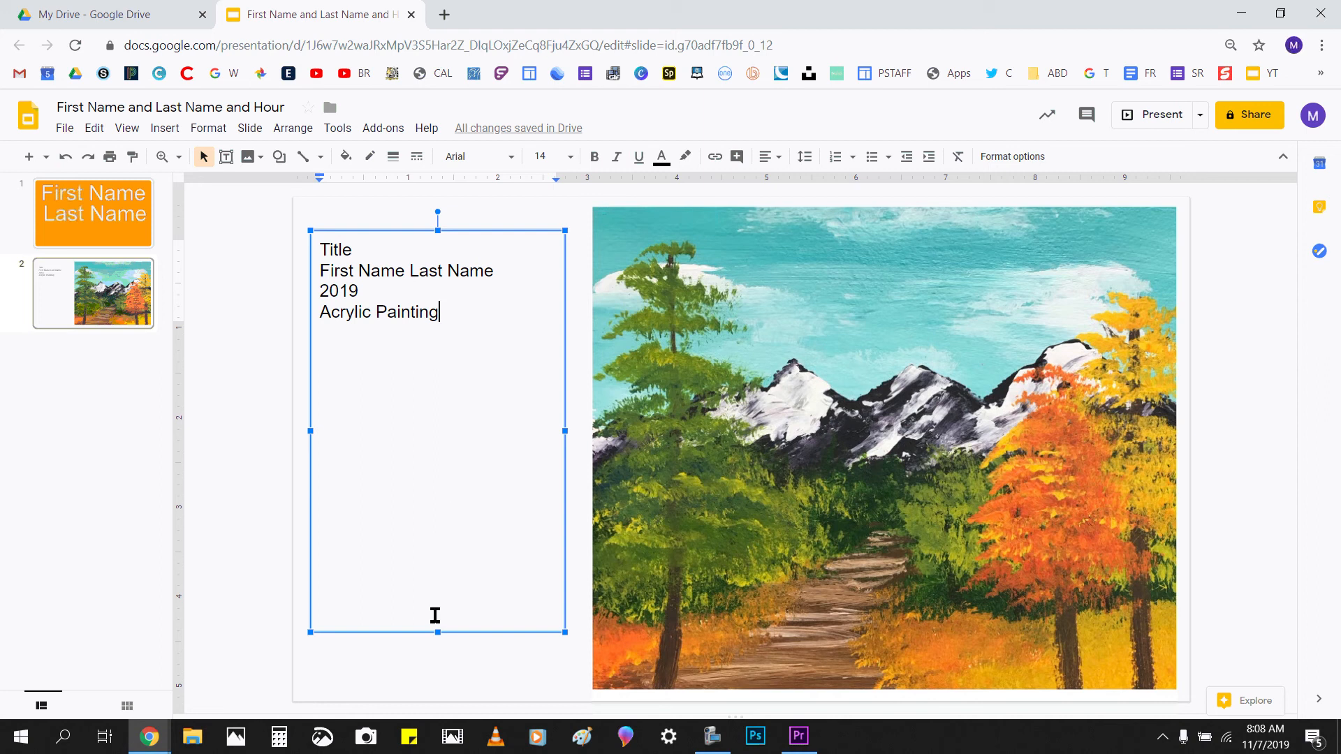
Step: Shorten the caption text box to fit its four lines and move it down beside the painting's middle
{"action": "left_click_drag", "start_coordinate": [440, 631], "coordinate": [439, 386]}
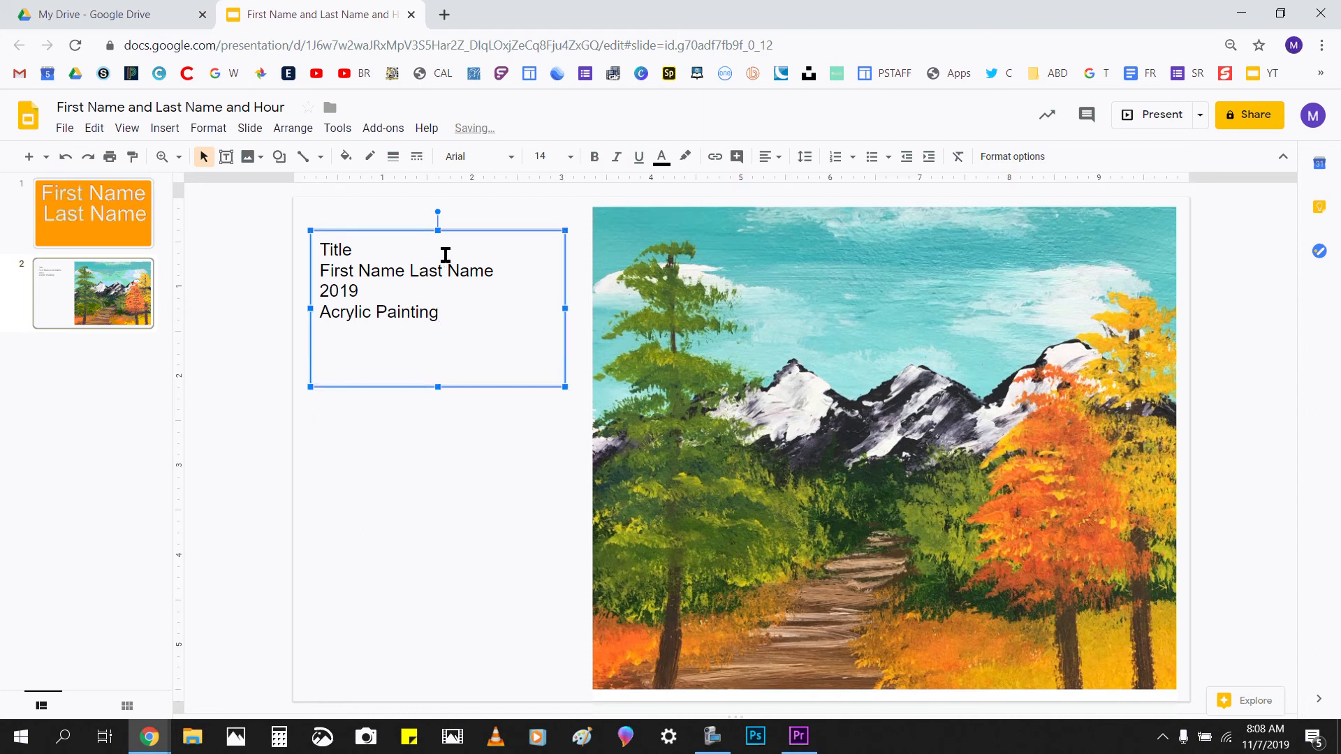
{"action": "left_click_drag", "start_coordinate": [463, 232], "coordinate": [471, 331]}
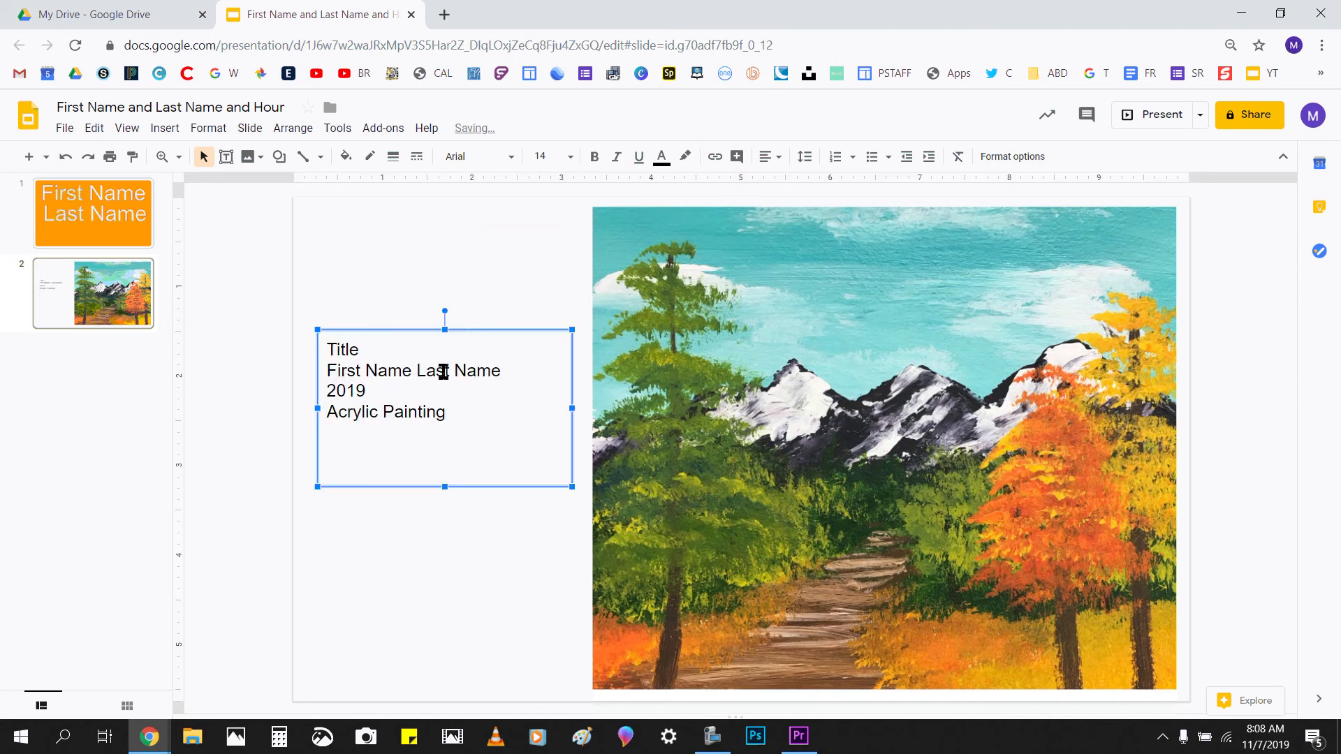
Step: Make all four caption lines bold and set their font size to 18
{"action": "left_click_drag", "start_coordinate": [453, 420], "coordinate": [323, 347]}
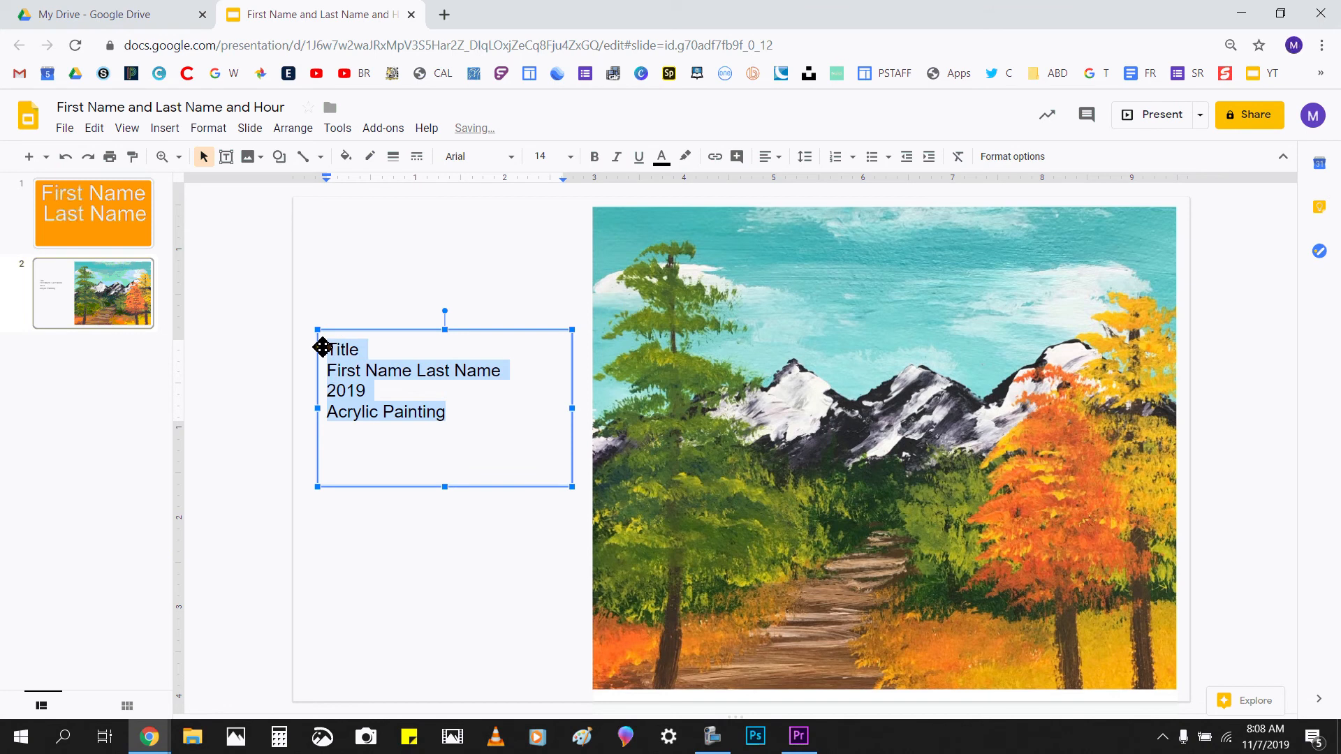
{"action": "left_click", "coordinate": [594, 158]}
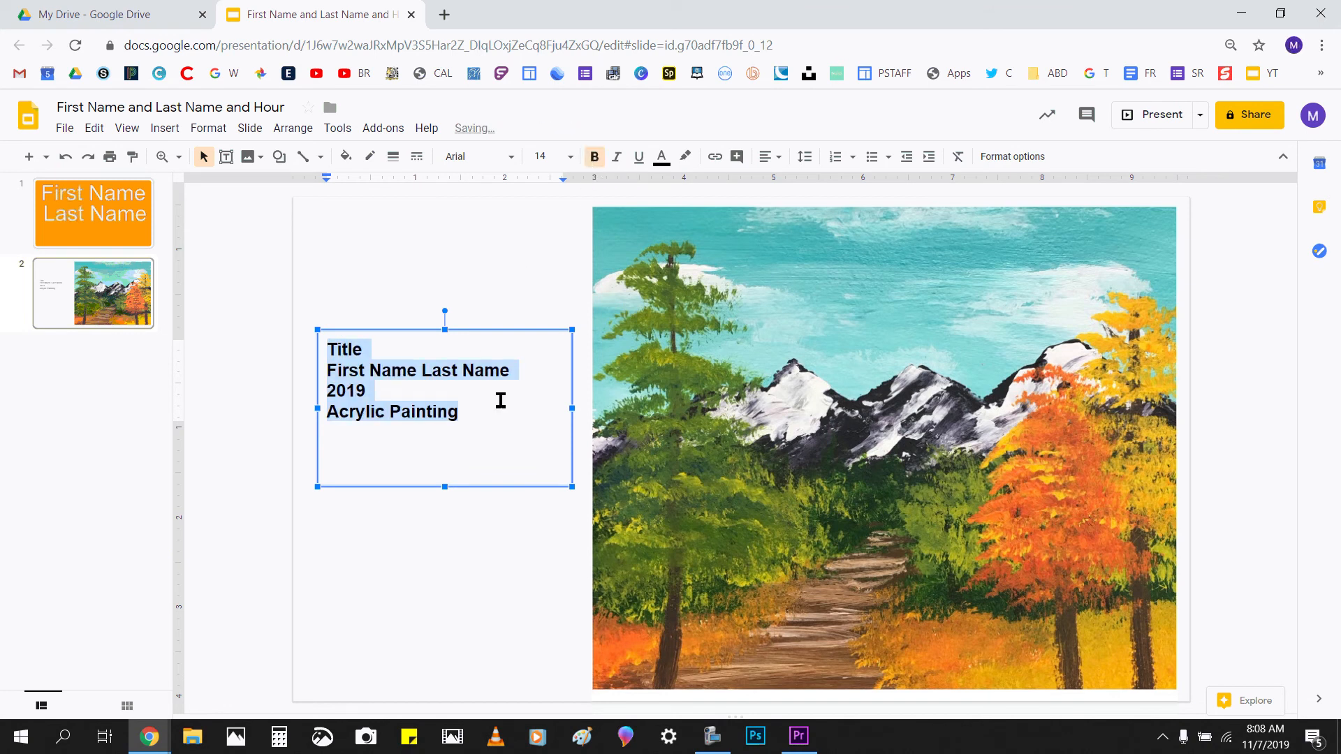
{"action": "left_click", "coordinate": [568, 158]}
{"action": "left_click", "coordinate": [543, 388]}
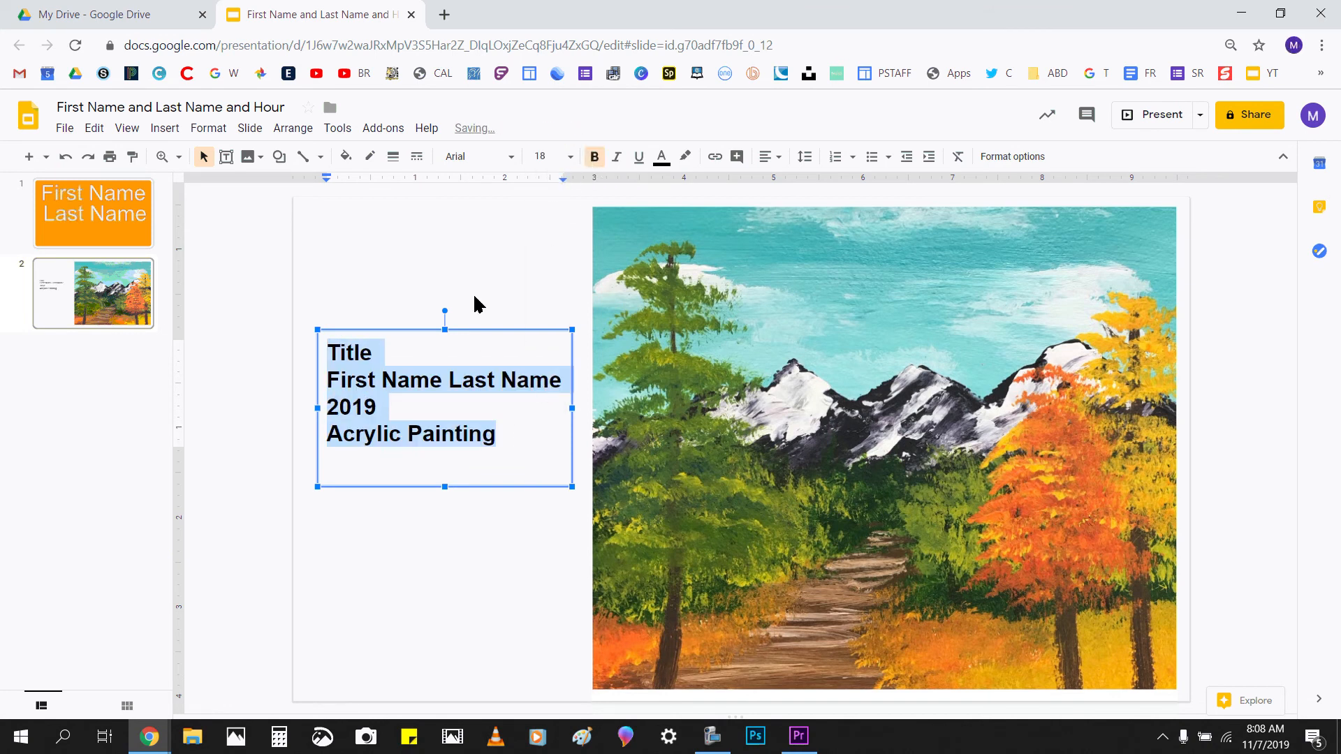
{"action": "left_click", "coordinate": [241, 311]}
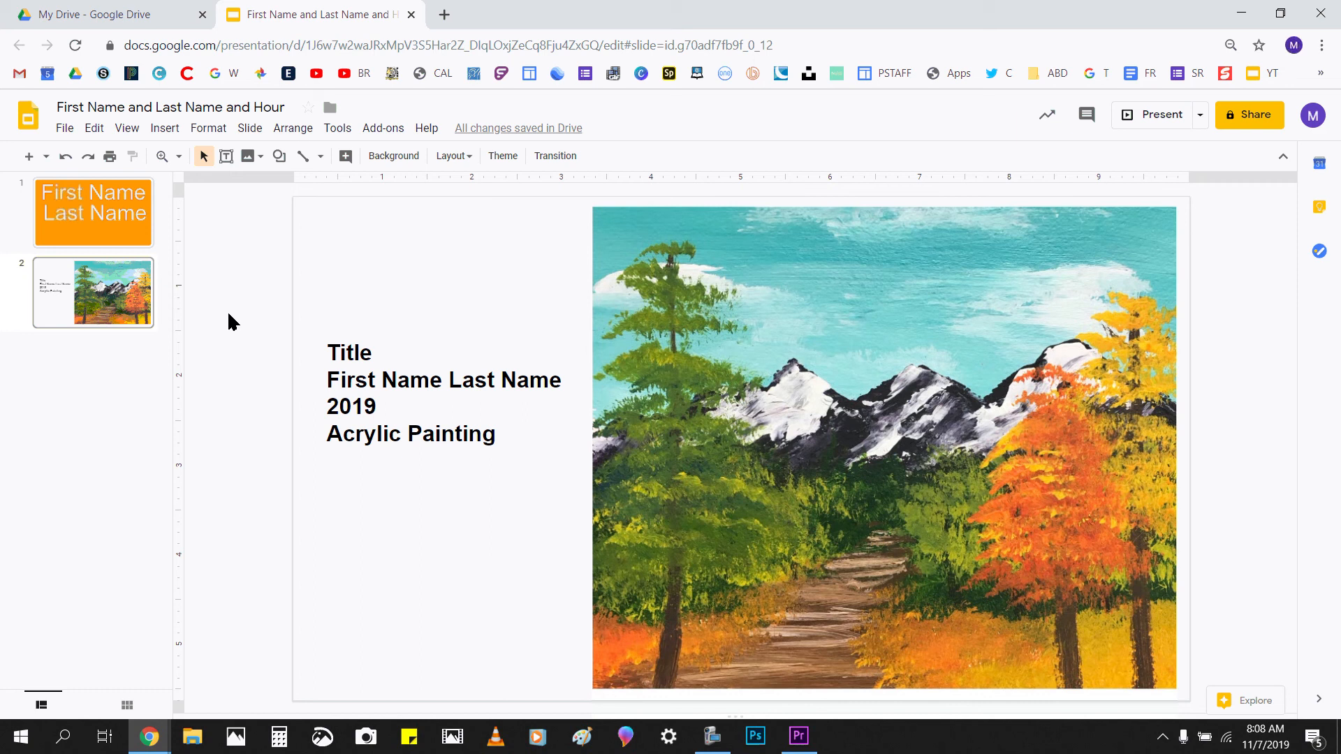
Step: Duplicate the painting slide and delete the painting image from the copy, keeping the caption text
{"action": "left_click", "coordinate": [87, 320]}
{"action": "key", "text": "ctrl+d"}
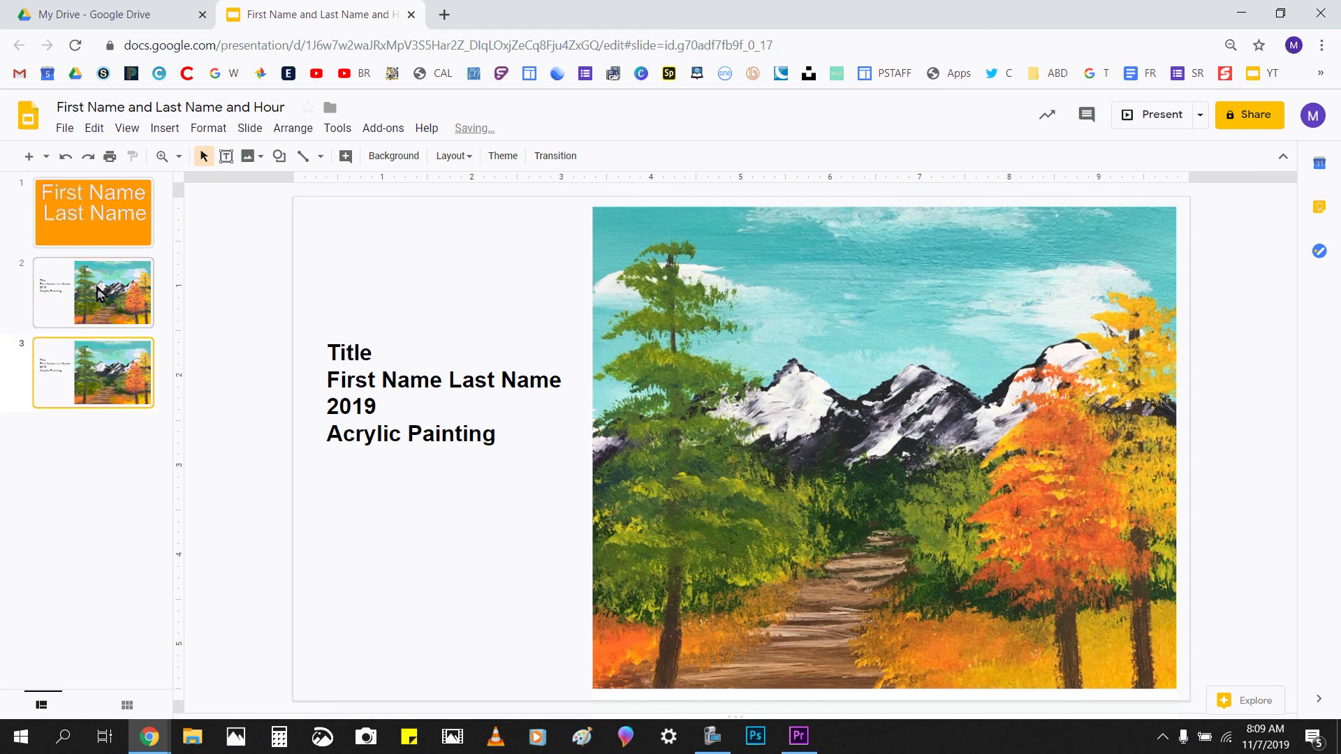
{"action": "left_click", "coordinate": [481, 419]}
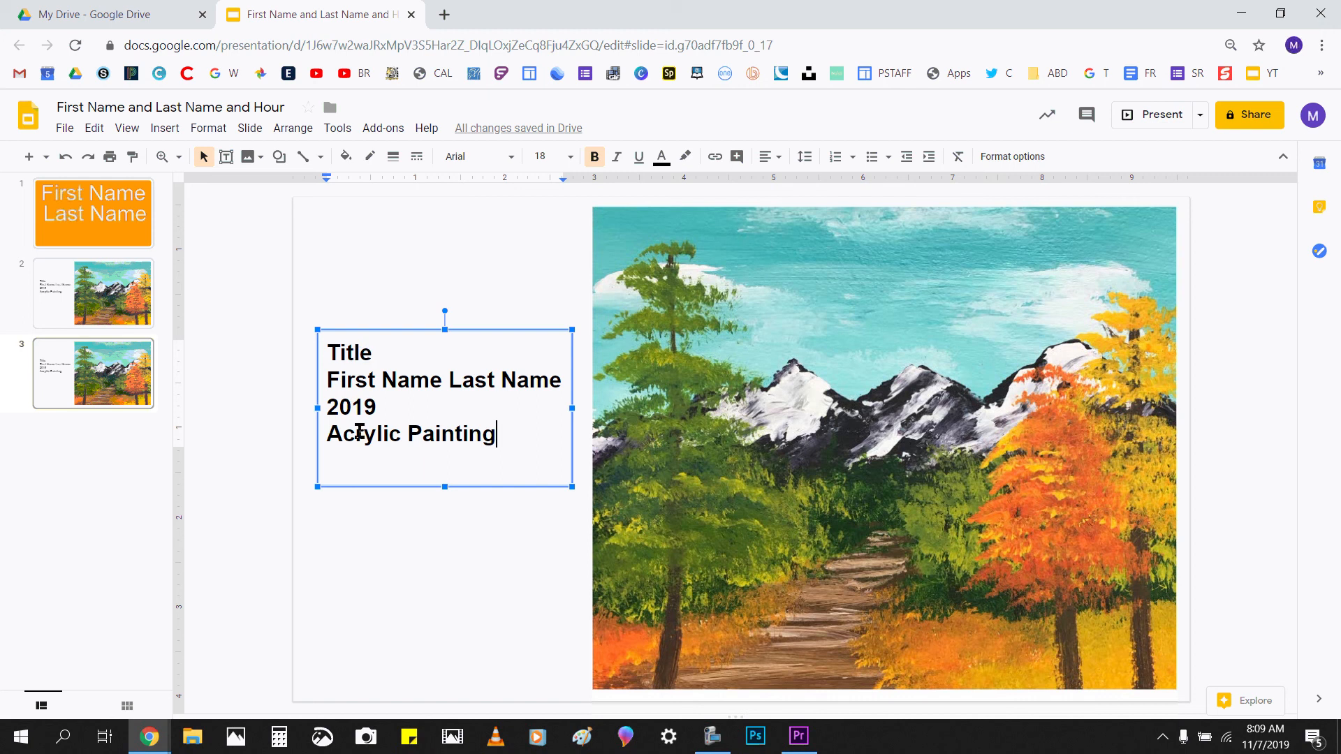
{"action": "left_click", "coordinate": [874, 441]}
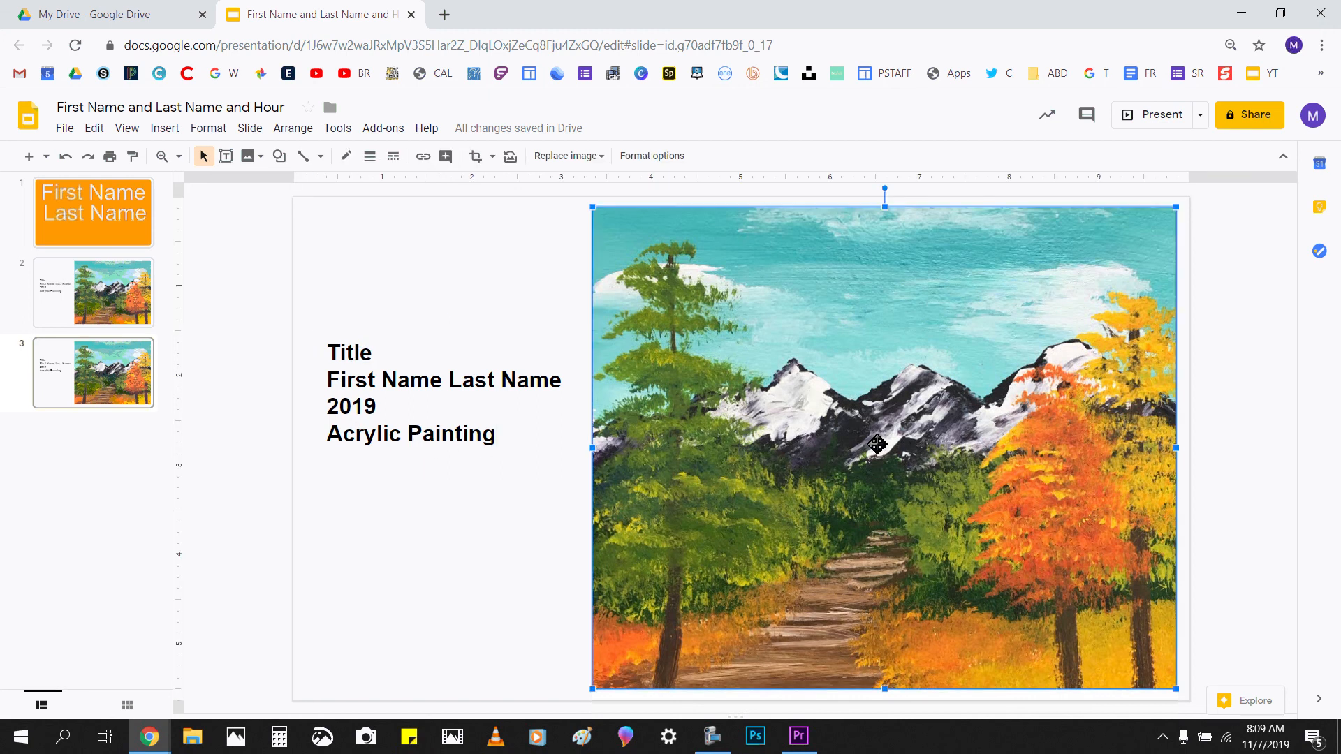
{"action": "key", "text": "Delete"}
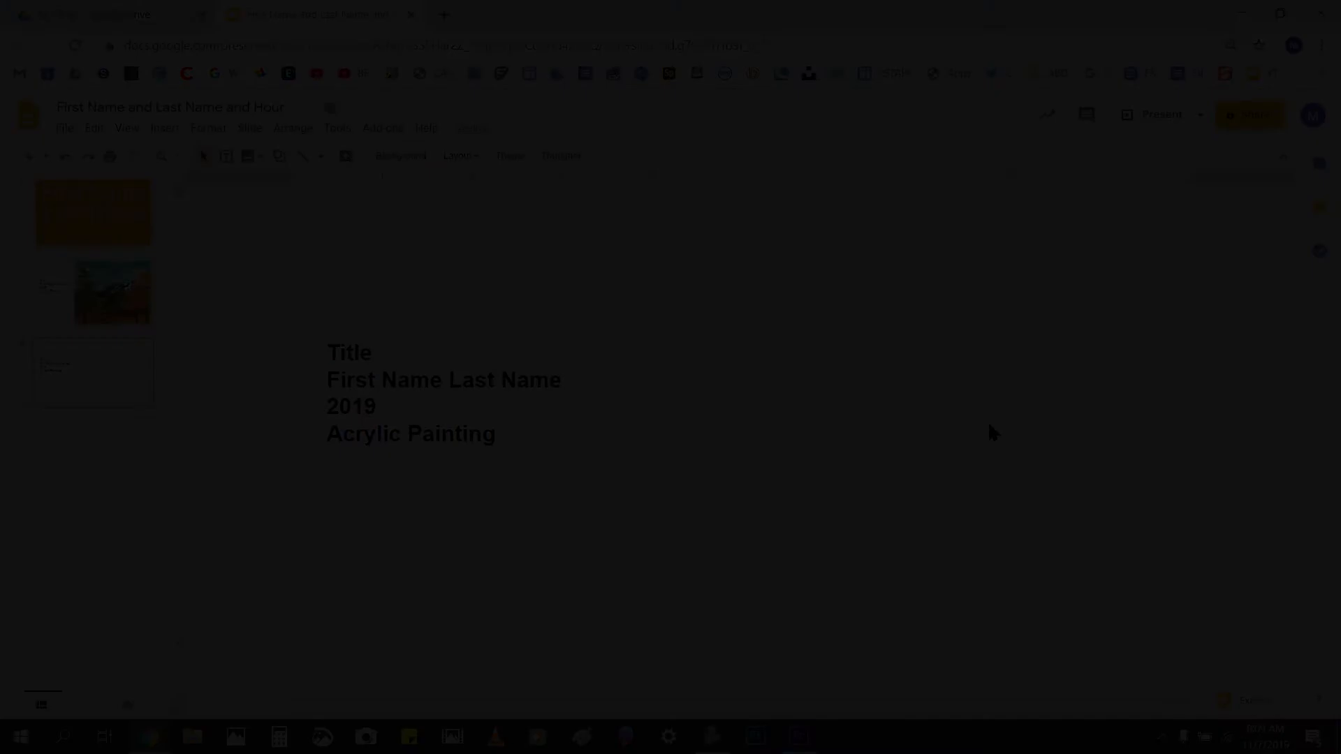